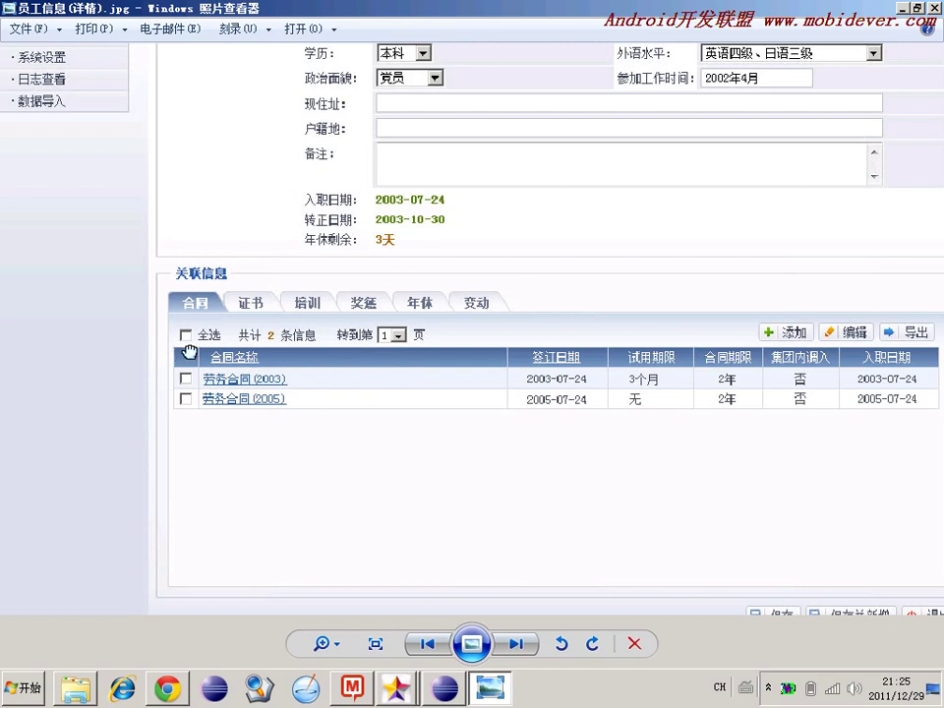
- Look over the employee detail mockup, from the basic information form to the related contract records
{"action": "left_click_drag", "start_coordinate": [384, 241], "coordinate": [371, 404]}
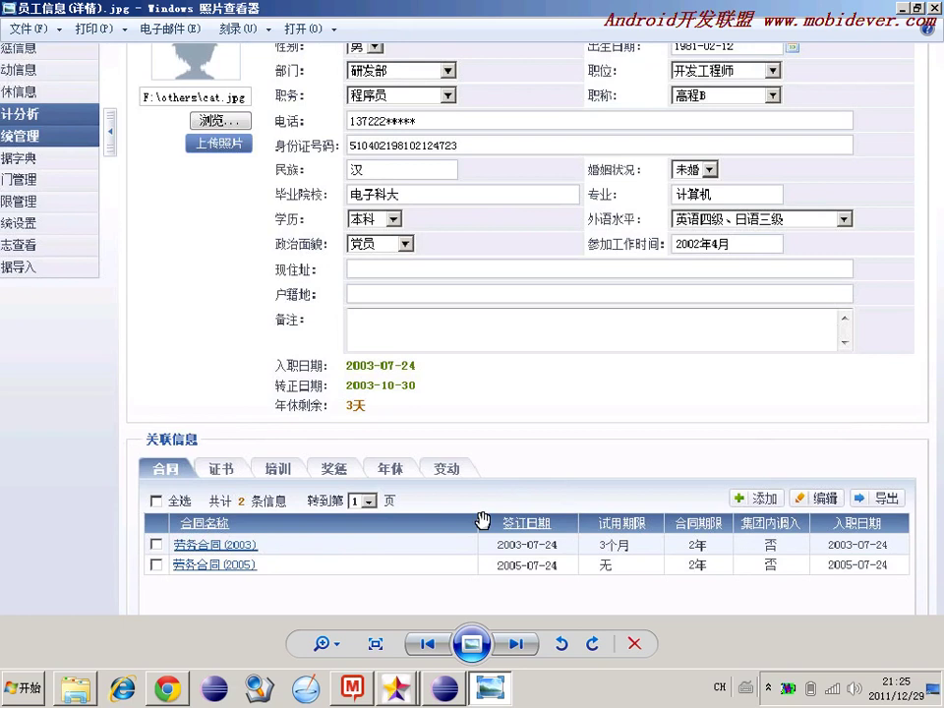
{"action": "left_click_drag", "start_coordinate": [261, 341], "coordinate": [334, 358]}
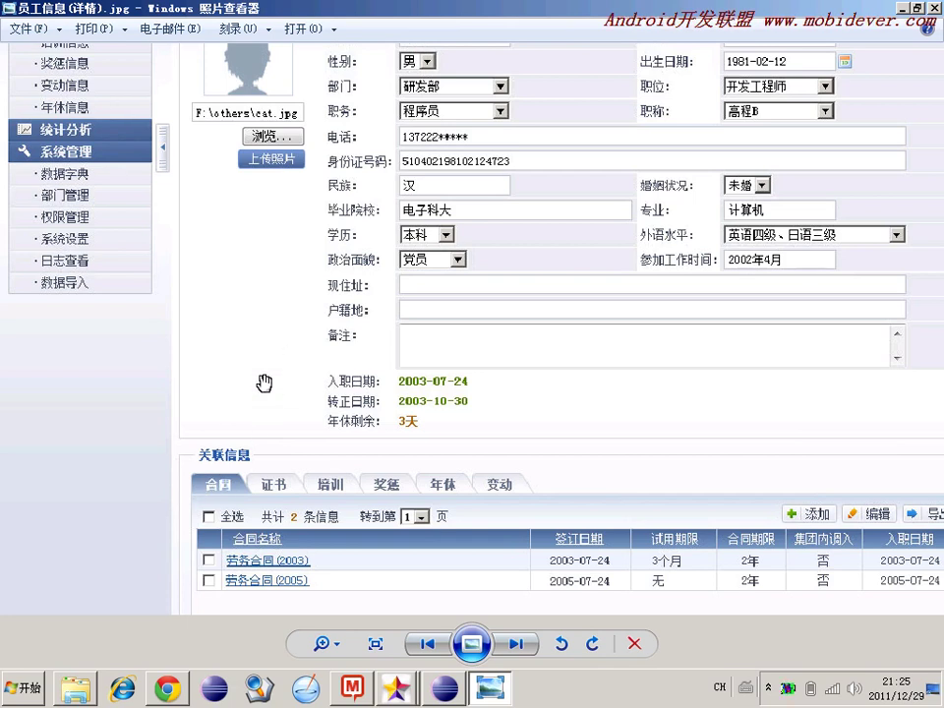
{"action": "left_click_drag", "start_coordinate": [315, 311], "coordinate": [329, 373]}
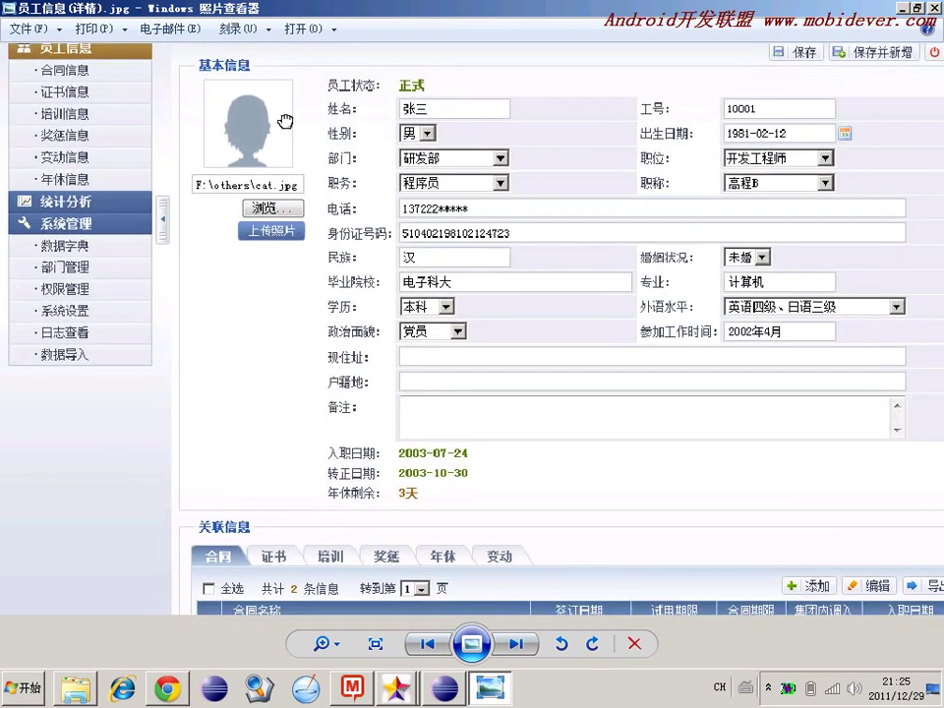
{"action": "scroll", "coordinate": [278, 172], "scroll_direction": "down", "scroll_amount": 1}
{"action": "scroll", "coordinate": [389, 255], "scroll_direction": "up", "scroll_amount": 1}
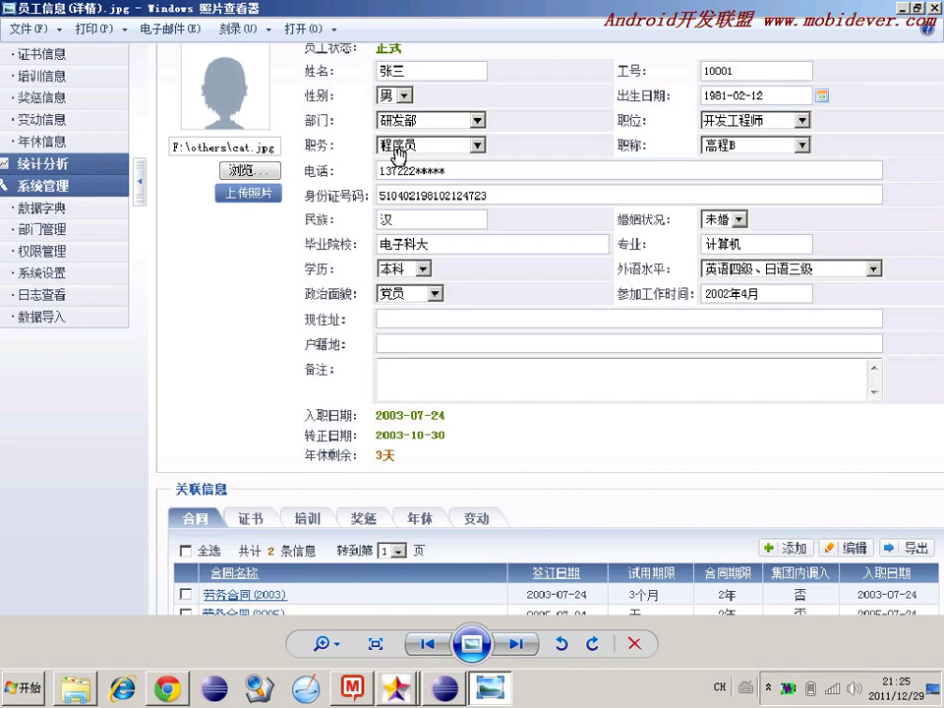
{"action": "mouse_move", "coordinate": [424, 151]}
{"action": "left_mouse_down"}
{"action": "mouse_move", "coordinate": [415, 168]}
{"action": "mouse_move", "coordinate": [430, 135]}
{"action": "left_mouse_up"}
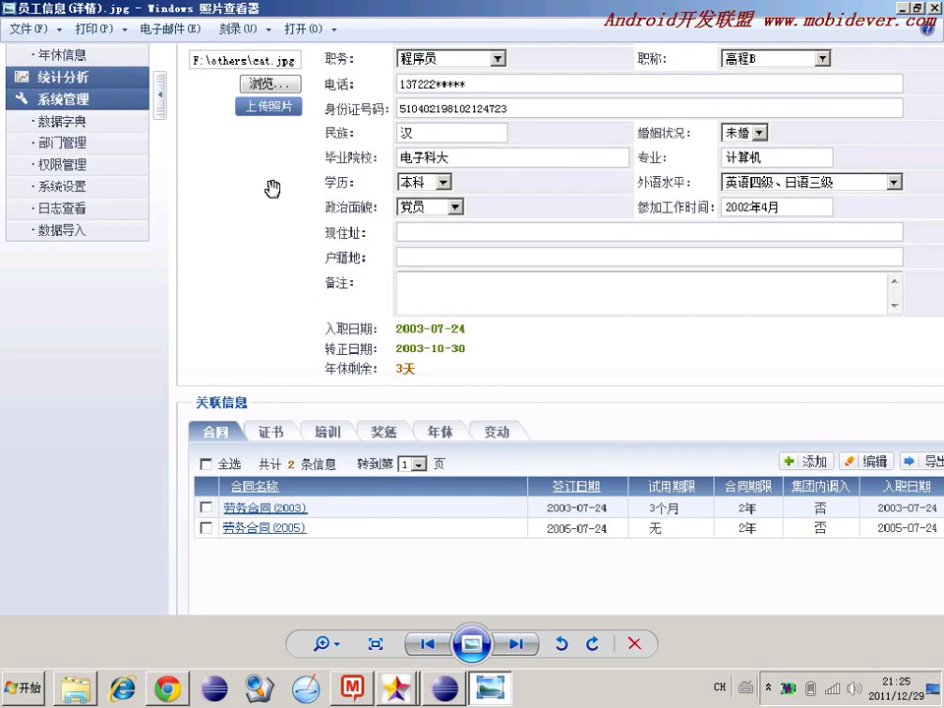
- Sketch two table outlines side by side over the employee form as screen annotations, with handwritten marks inside
{"action": "mouse_move", "coordinate": [108, 372]}
{"action": "left_mouse_down"}
{"action": "mouse_move", "coordinate": [135, 183]}
{"action": "mouse_move", "coordinate": [270, 389]}
{"action": "mouse_move", "coordinate": [197, 398]}
{"action": "left_mouse_up"}
{"action": "mouse_move", "coordinate": [145, 177]}
{"action": "left_mouse_down"}
{"action": "mouse_move", "coordinate": [138, 212]}
{"action": "mouse_move", "coordinate": [236, 206]}
{"action": "left_mouse_up"}
{"action": "left_click_drag", "start_coordinate": [575, 123], "coordinate": [605, 317]}
{"action": "mouse_move", "coordinate": [600, 98]}
{"action": "left_mouse_down"}
{"action": "mouse_move", "coordinate": [786, 234]}
{"action": "mouse_move", "coordinate": [804, 337]}
{"action": "left_mouse_up"}
{"action": "left_click_drag", "start_coordinate": [831, 340], "coordinate": [684, 362]}
{"action": "left_click_drag", "start_coordinate": [635, 99], "coordinate": [665, 164]}
{"action": "left_click_drag", "start_coordinate": [700, 98], "coordinate": [693, 175]}
{"action": "mouse_move", "coordinate": [757, 107]}
{"action": "left_mouse_down"}
{"action": "mouse_move", "coordinate": [772, 167]}
{"action": "mouse_move", "coordinate": [743, 206]}
{"action": "left_mouse_up"}
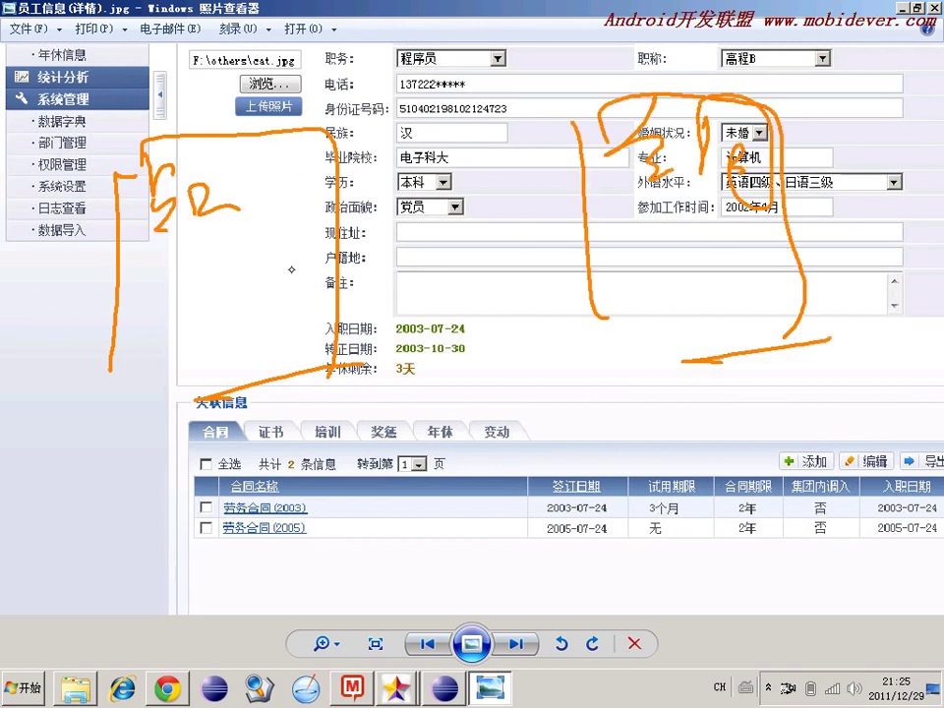
- Annotate the first sketched table with "PK" and the second with "FK", and connect the two keys with arrows
{"action": "left_click_drag", "start_coordinate": [268, 279], "coordinate": [561, 230]}
{"action": "mouse_move", "coordinate": [254, 169]}
{"action": "left_mouse_down"}
{"action": "mouse_move", "coordinate": [268, 228]}
{"action": "mouse_move", "coordinate": [293, 239]}
{"action": "left_mouse_up"}
{"action": "left_click_drag", "start_coordinate": [285, 202], "coordinate": [290, 281]}
{"action": "mouse_move", "coordinate": [594, 158]}
{"action": "left_mouse_down"}
{"action": "mouse_move", "coordinate": [610, 169]}
{"action": "mouse_move", "coordinate": [602, 201]}
{"action": "mouse_move", "coordinate": [629, 179]}
{"action": "mouse_move", "coordinate": [644, 196]}
{"action": "left_mouse_up"}
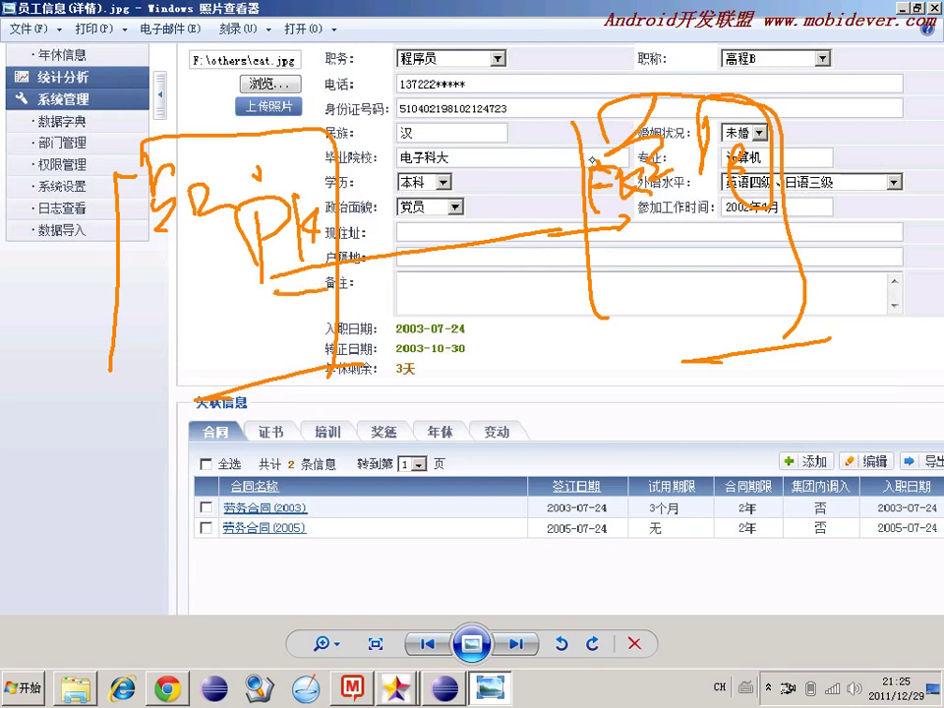
{"action": "mouse_move", "coordinate": [591, 267]}
{"action": "left_mouse_down"}
{"action": "mouse_move", "coordinate": [594, 334]}
{"action": "mouse_move", "coordinate": [629, 361]}
{"action": "mouse_move", "coordinate": [686, 362]}
{"action": "left_mouse_up"}
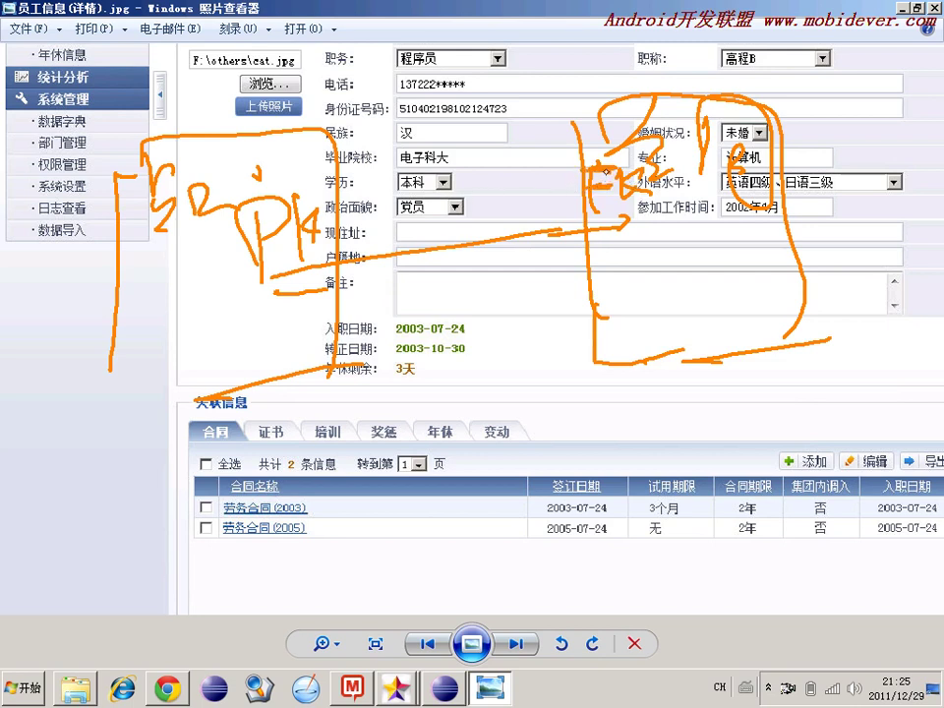
{"action": "left_click_drag", "start_coordinate": [233, 142], "coordinate": [292, 224]}
{"action": "left_click_drag", "start_coordinate": [246, 110], "coordinate": [356, 177]}
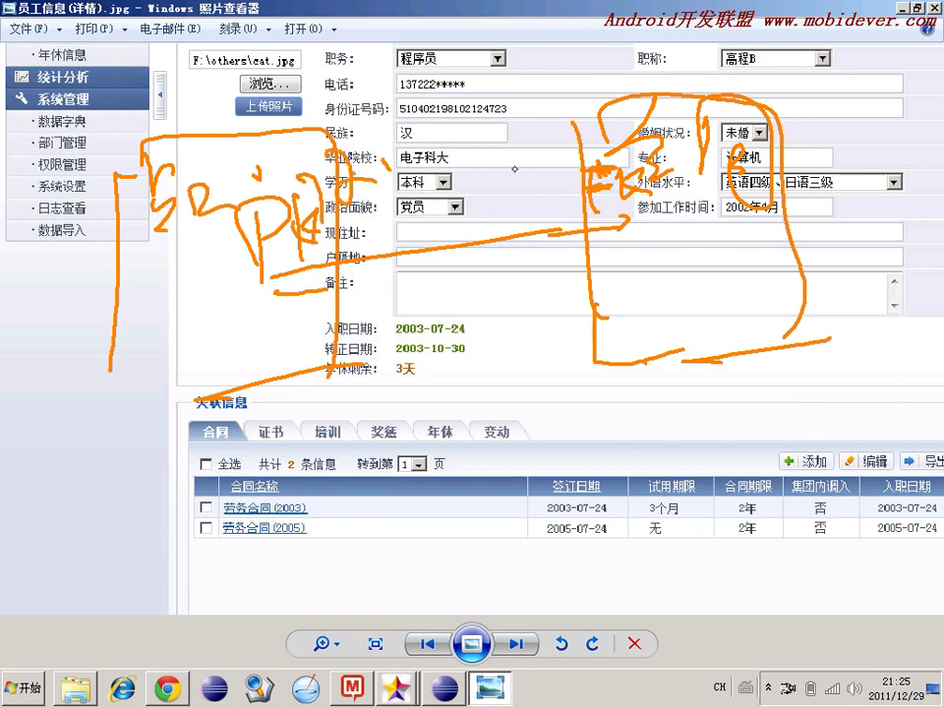
{"action": "left_click_drag", "start_coordinate": [497, 154], "coordinate": [262, 236]}
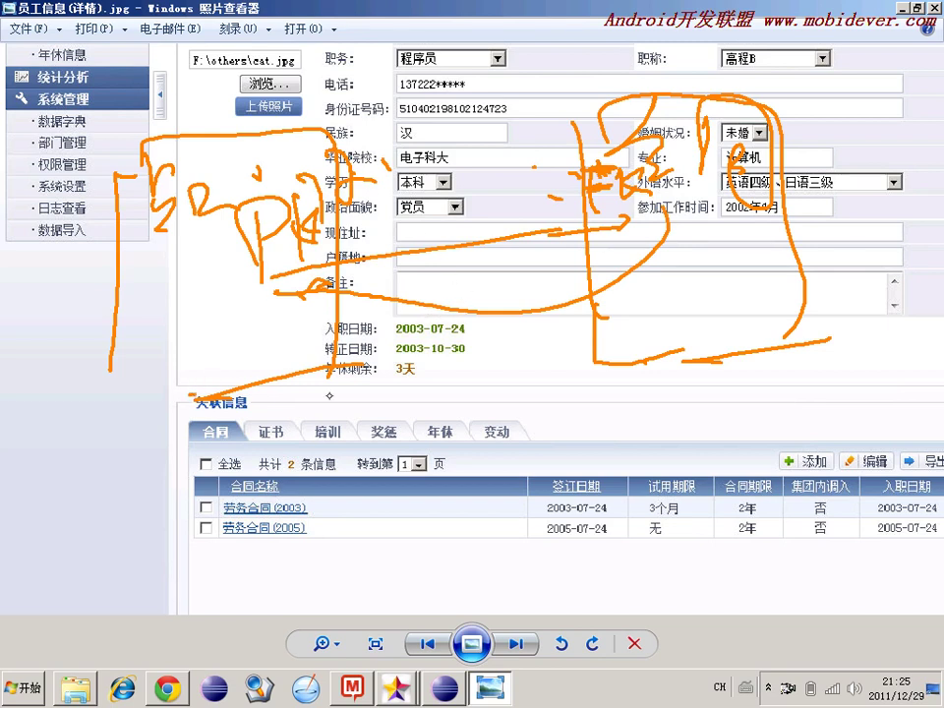
- Circle the contract list on the mockup and write additional key labels, including "PK", in both sketched tables
{"action": "left_click_drag", "start_coordinate": [191, 395], "coordinate": [646, 383]}
{"action": "mouse_move", "coordinate": [413, 460]}
{"action": "left_mouse_down"}
{"action": "mouse_move", "coordinate": [201, 531]}
{"action": "mouse_move", "coordinate": [363, 484]}
{"action": "left_mouse_up"}
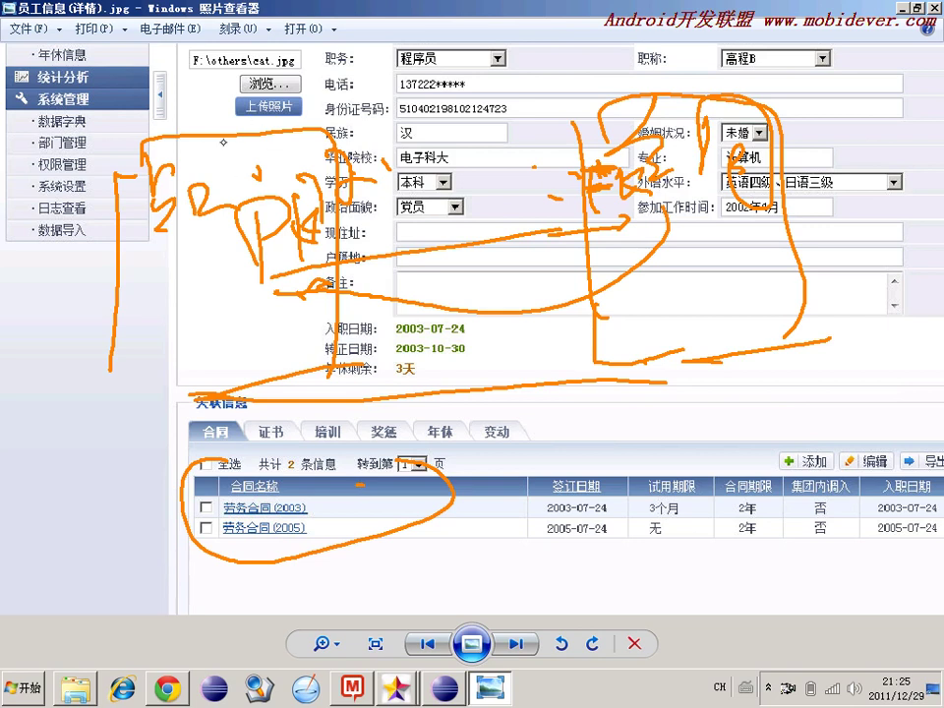
{"action": "mouse_move", "coordinate": [224, 144]}
{"action": "left_mouse_down"}
{"action": "mouse_move", "coordinate": [242, 143]}
{"action": "mouse_move", "coordinate": [257, 166]}
{"action": "mouse_move", "coordinate": [272, 159]}
{"action": "left_mouse_up"}
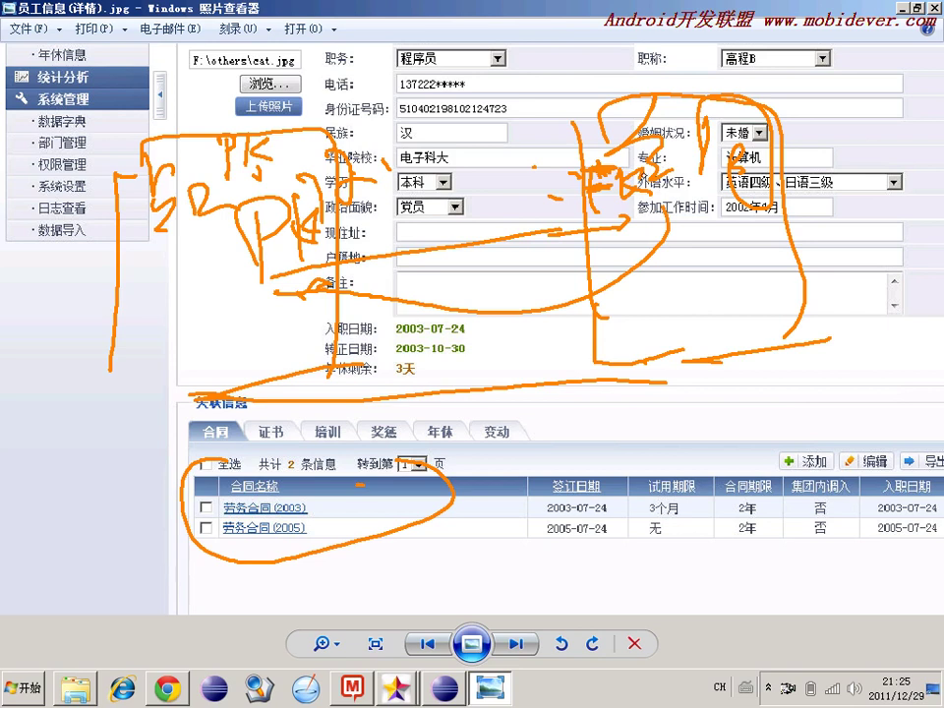
{"action": "mouse_move", "coordinate": [672, 209]}
{"action": "left_mouse_down"}
{"action": "mouse_move", "coordinate": [679, 236]}
{"action": "mouse_move", "coordinate": [694, 232]}
{"action": "left_mouse_up"}
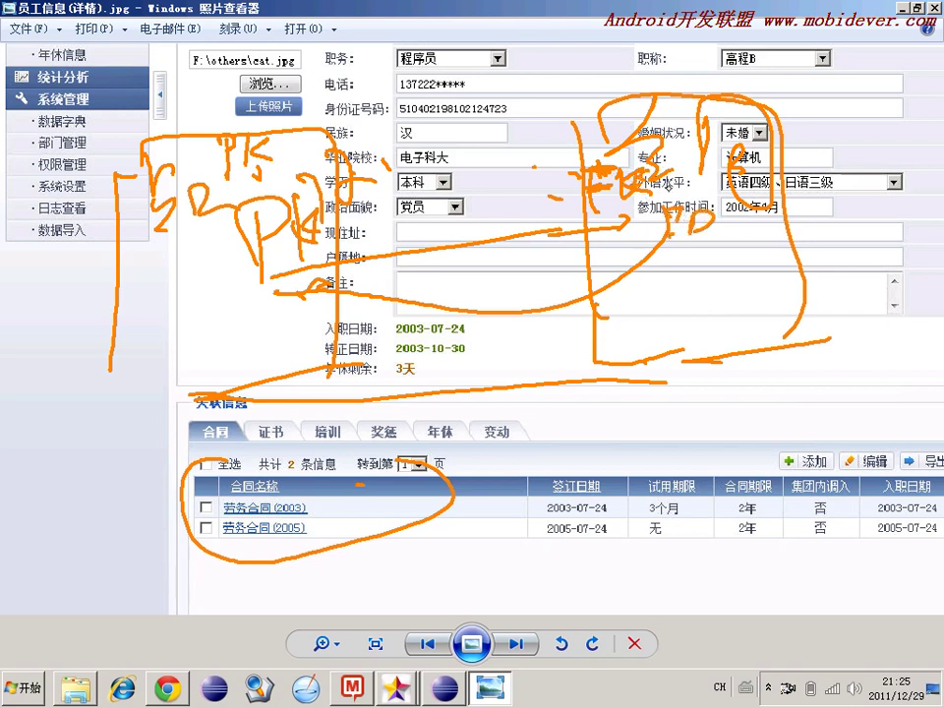
{"action": "left_click_drag", "start_coordinate": [566, 100], "coordinate": [689, 97]}
{"action": "mouse_move", "coordinate": [590, 102]}
{"action": "left_mouse_down"}
{"action": "mouse_move", "coordinate": [595, 137]}
{"action": "mouse_move", "coordinate": [609, 118]}
{"action": "mouse_move", "coordinate": [558, 131]}
{"action": "mouse_move", "coordinate": [544, 146]}
{"action": "mouse_move", "coordinate": [574, 190]}
{"action": "left_mouse_up"}
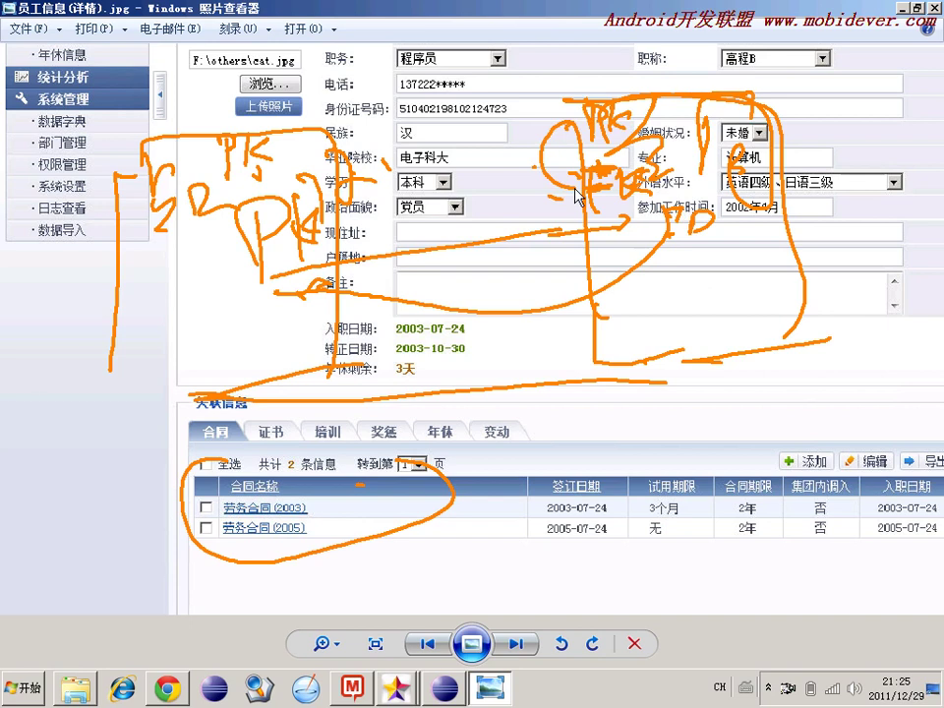
- Circle the foreign key in the second sketched table and draw a link back to the first table's key
{"action": "mouse_move", "coordinate": [591, 191]}
{"action": "left_mouse_down"}
{"action": "mouse_move", "coordinate": [619, 191]}
{"action": "mouse_move", "coordinate": [596, 181]}
{"action": "mouse_move", "coordinate": [594, 213]}
{"action": "left_mouse_up"}
{"action": "mouse_move", "coordinate": [592, 170]}
{"action": "left_mouse_down"}
{"action": "mouse_move", "coordinate": [574, 191]}
{"action": "mouse_move", "coordinate": [613, 183]}
{"action": "mouse_move", "coordinate": [590, 156]}
{"action": "mouse_move", "coordinate": [568, 177]}
{"action": "mouse_move", "coordinate": [649, 163]}
{"action": "left_mouse_up"}
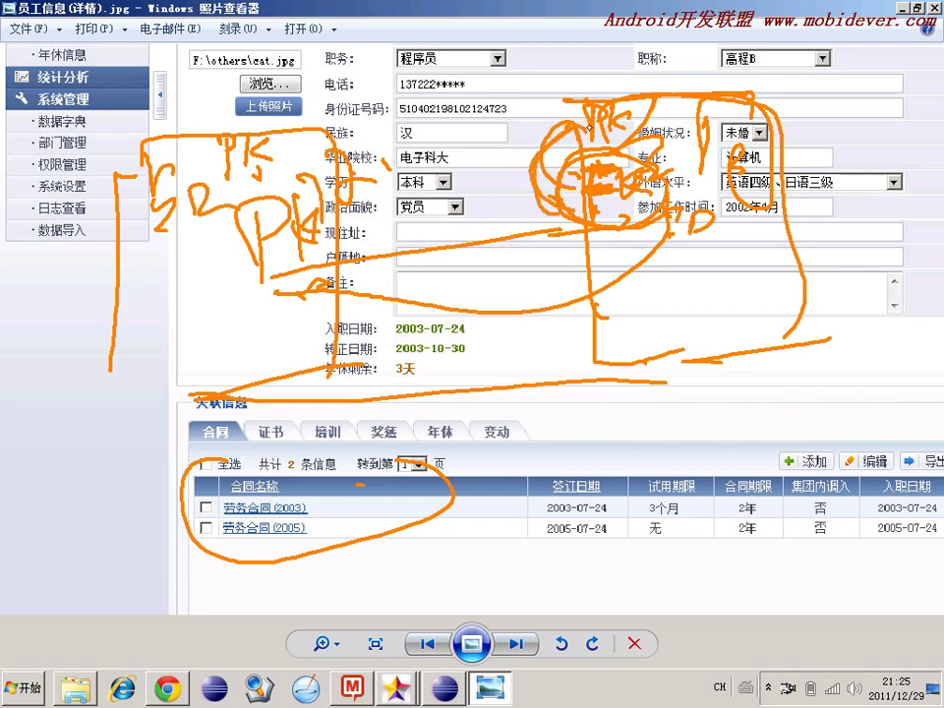
{"action": "left_click_drag", "start_coordinate": [588, 145], "coordinate": [593, 242]}
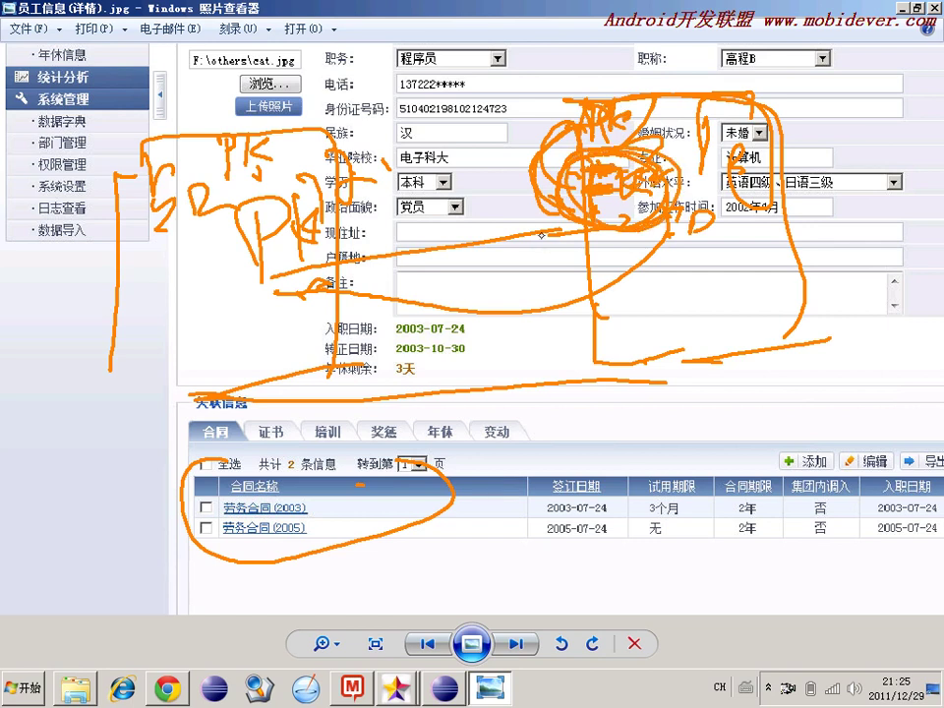
{"action": "left_click_drag", "start_coordinate": [553, 204], "coordinate": [267, 234]}
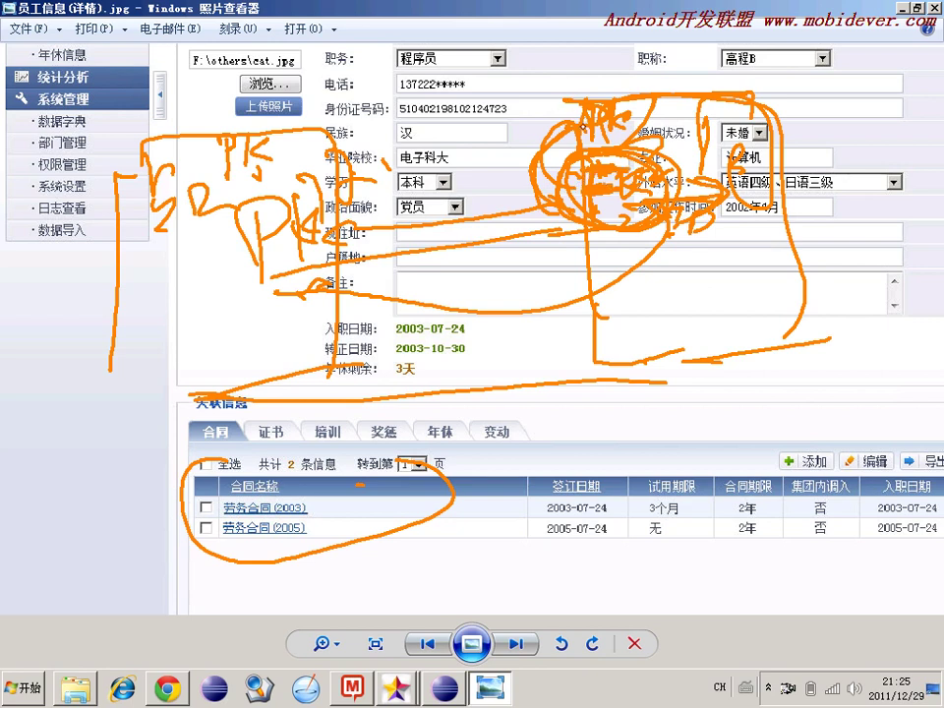
- Retrace the second sketched table's side, circle the 劳务合同(2003) record and link it to the first table's key
{"action": "left_click_drag", "start_coordinate": [780, 137], "coordinate": [780, 310]}
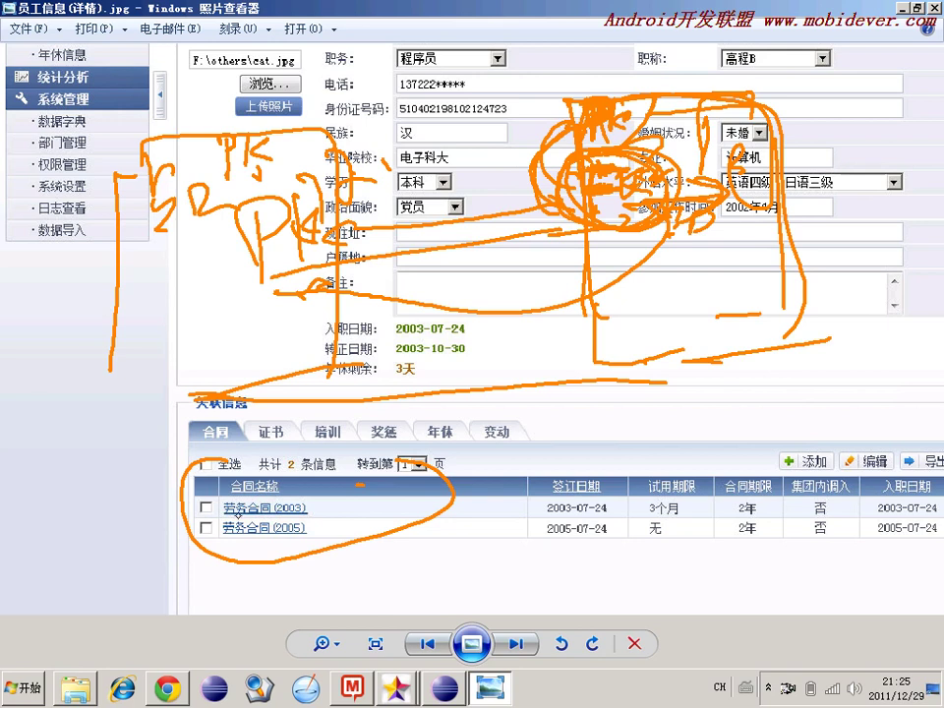
{"action": "left_click_drag", "start_coordinate": [223, 512], "coordinate": [307, 497]}
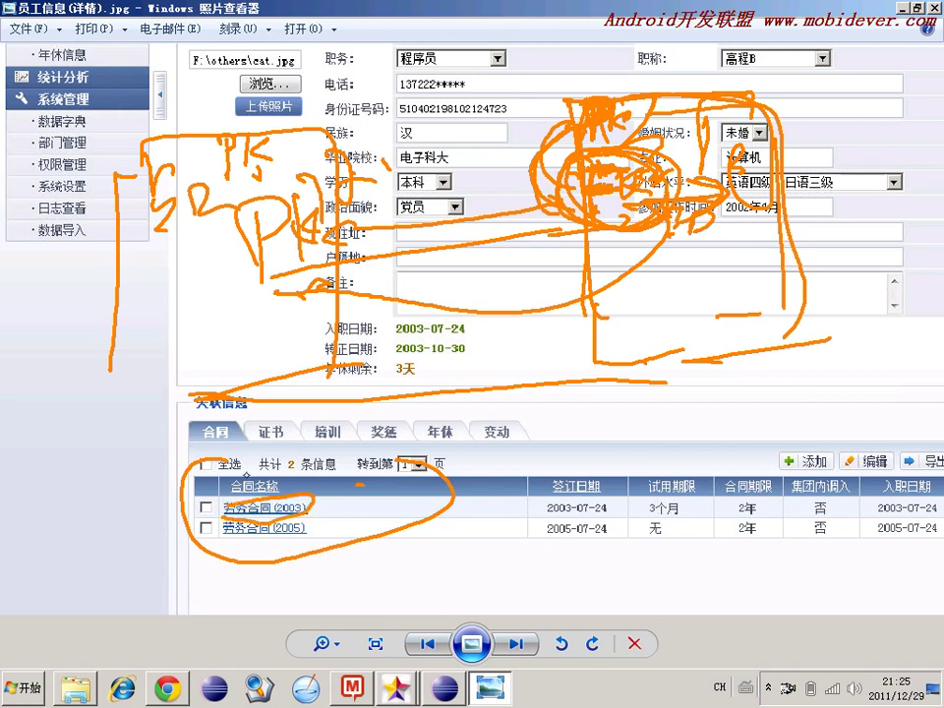
{"action": "mouse_move", "coordinate": [231, 391]}
{"action": "left_mouse_down"}
{"action": "mouse_move", "coordinate": [208, 339]}
{"action": "mouse_move", "coordinate": [208, 236]}
{"action": "mouse_move", "coordinate": [246, 233]}
{"action": "left_mouse_up"}
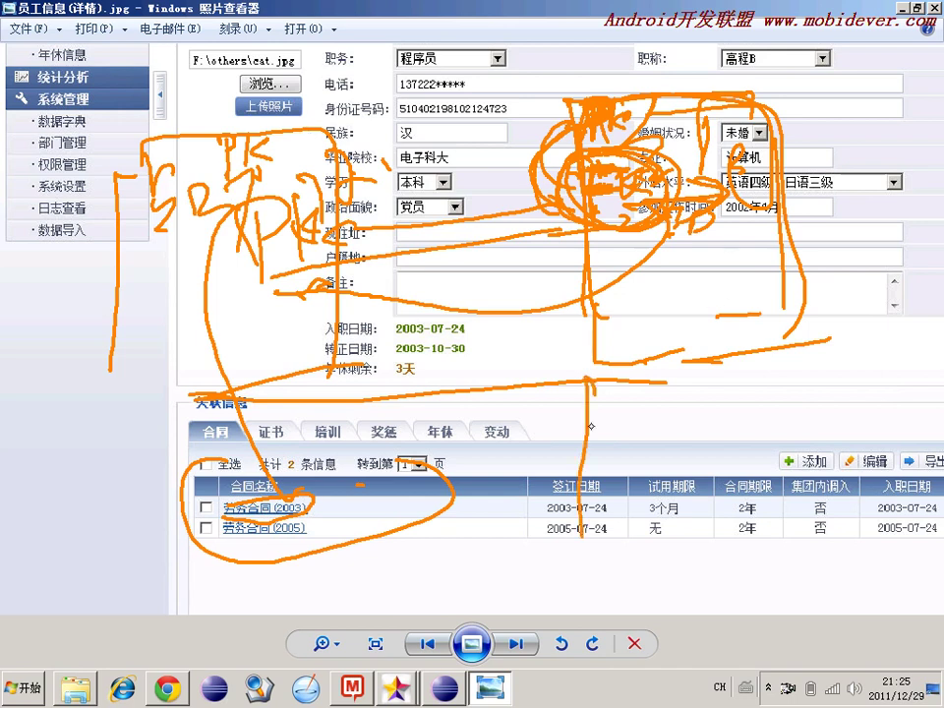
- Sketch a third table beneath the second, write two "PK" labels in it and link it to the first table's key
{"action": "left_click_drag", "start_coordinate": [588, 377], "coordinate": [837, 360]}
{"action": "left_click_drag", "start_coordinate": [838, 360], "coordinate": [854, 557]}
{"action": "left_click_drag", "start_coordinate": [588, 377], "coordinate": [583, 571]}
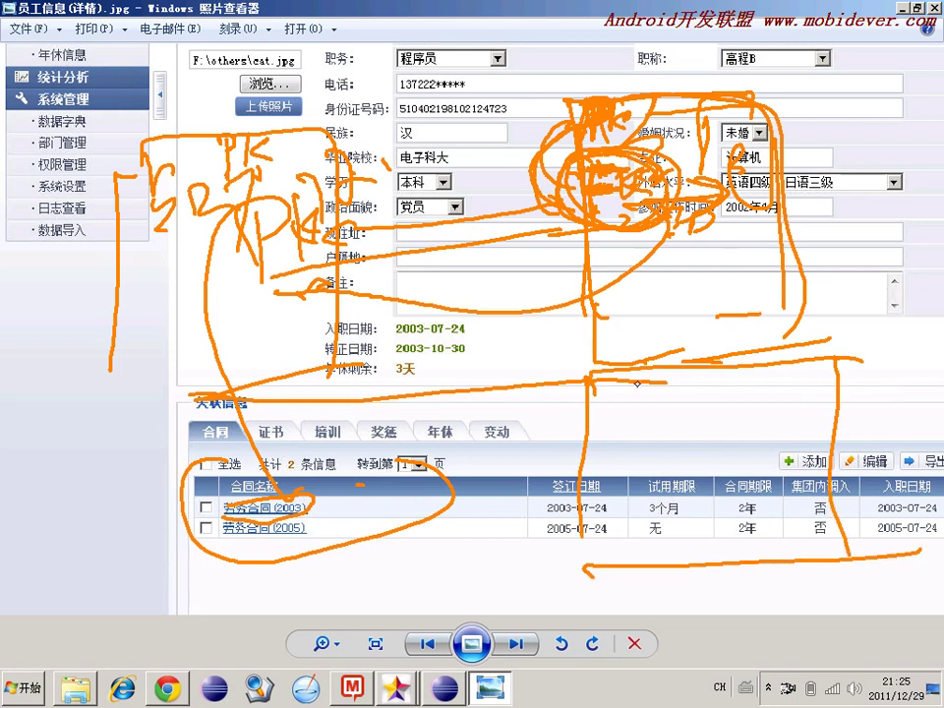
{"action": "mouse_move", "coordinate": [590, 383]}
{"action": "left_mouse_down"}
{"action": "mouse_move", "coordinate": [596, 413]}
{"action": "mouse_move", "coordinate": [608, 401]}
{"action": "mouse_move", "coordinate": [629, 413]}
{"action": "mouse_move", "coordinate": [608, 477]}
{"action": "mouse_move", "coordinate": [622, 460]}
{"action": "left_mouse_up"}
{"action": "mouse_move", "coordinate": [629, 444]}
{"action": "left_mouse_down"}
{"action": "mouse_move", "coordinate": [631, 472]}
{"action": "mouse_move", "coordinate": [654, 472]}
{"action": "left_mouse_up"}
{"action": "left_click", "coordinate": [659, 466]}
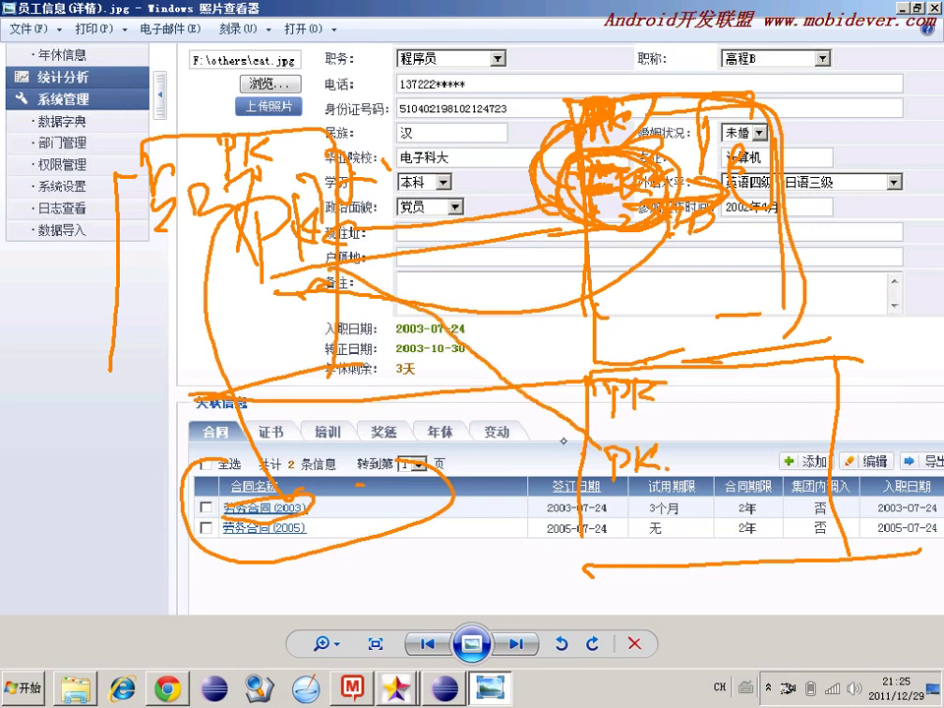
{"action": "mouse_move", "coordinate": [602, 401]}
{"action": "left_mouse_down"}
{"action": "mouse_move", "coordinate": [606, 391]}
{"action": "mouse_move", "coordinate": [598, 448]}
{"action": "left_mouse_up"}
{"action": "mouse_move", "coordinate": [588, 379]}
{"action": "left_mouse_down"}
{"action": "mouse_move", "coordinate": [689, 393]}
{"action": "mouse_move", "coordinate": [661, 462]}
{"action": "left_mouse_up"}
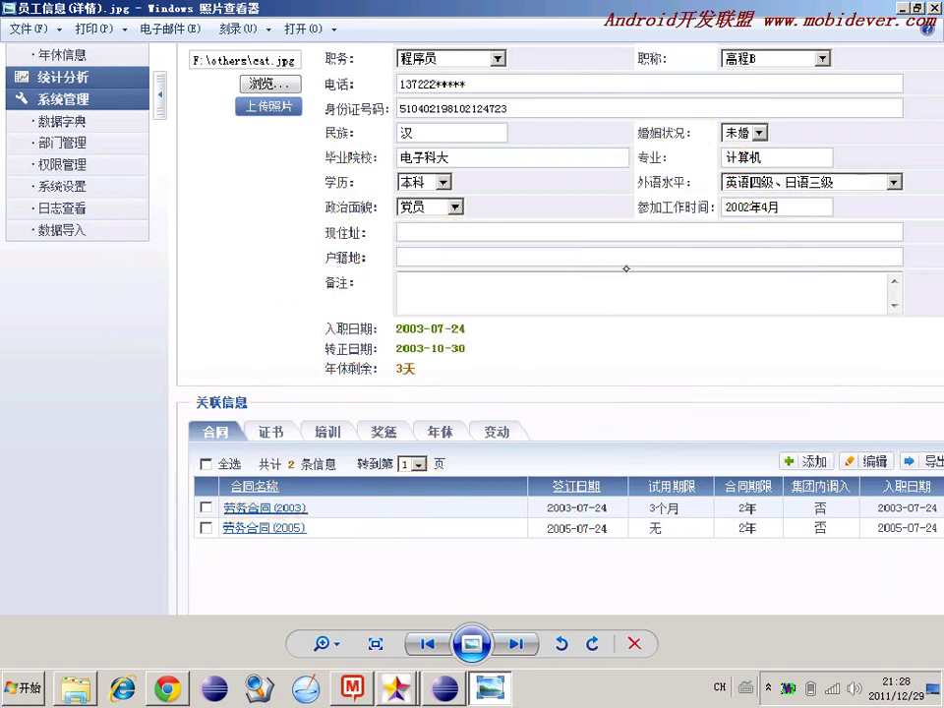
- Switch to MindManager and add the line 复合主键 under 主从表 in the 数据持久化设计 topic notes
{"action": "left_click", "coordinate": [364, 690]}
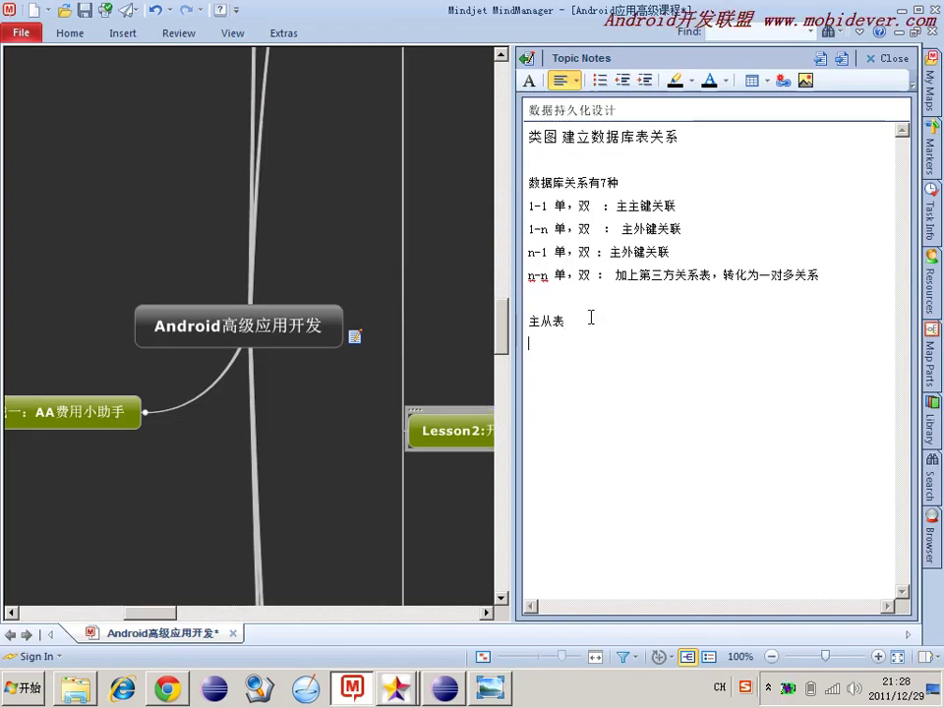
{"action": "type", "text": "fuhezujian"}
{"action": "key", "text": "BackSpace"}
{"action": "key", "text": "BackSpace"}
{"action": "key", "text": "BackSpace"}
{"action": "key", "text": "BackSpace"}
{"action": "type", "text": "zhujian"}
{"action": "key", "text": "space"}
{"action": "key", "text": "BackSpace"}
{"action": "key", "text": "BackSpace"}
{"action": "key", "text": "BackSpace"}
{"action": "type", "text": "zhujian"}
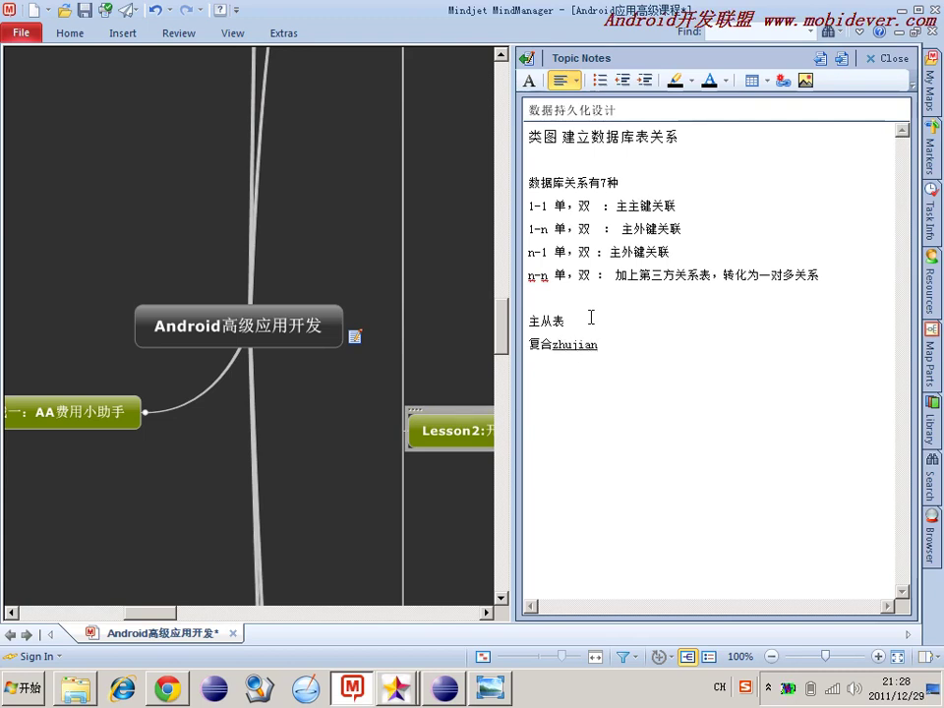
{"action": "key", "text": "space"}
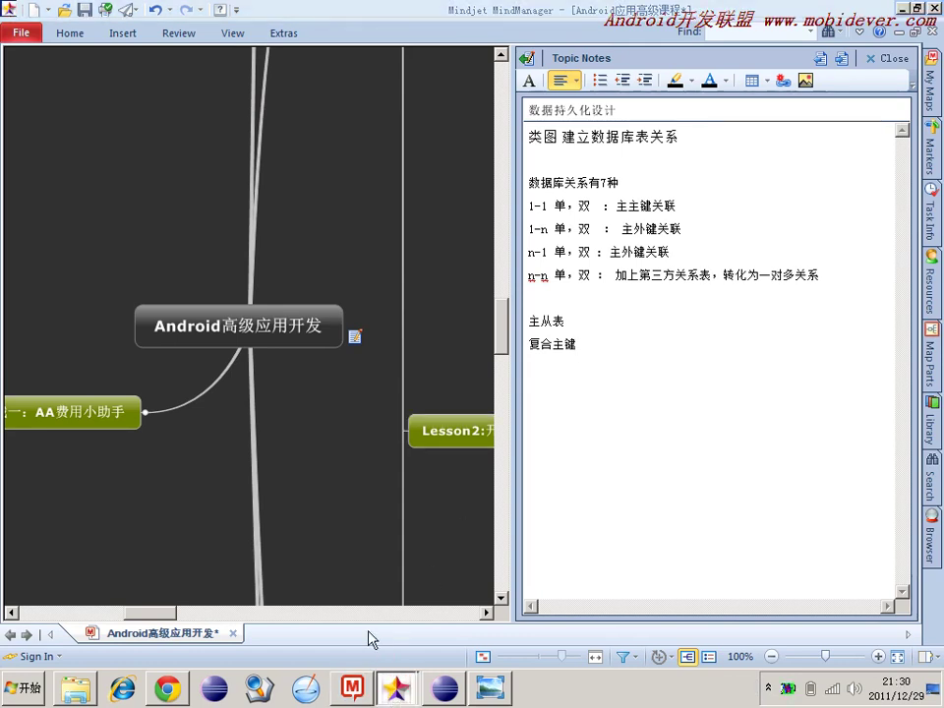
- Switch to StarUML and bring up the design model's Main class diagram in Requirment.uml
{"action": "left_click", "coordinate": [395, 689]}
{"action": "scroll", "coordinate": [549, 261], "scroll_direction": "down", "scroll_amount": 1}
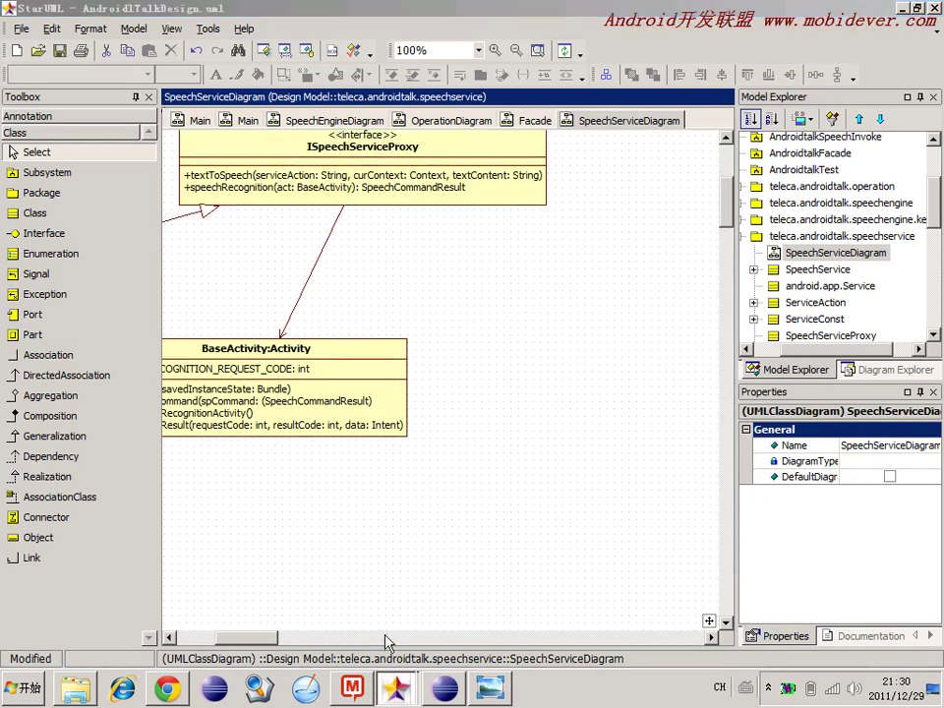
{"action": "key", "text": "alt+Tab"}
{"action": "left_click", "coordinate": [522, 301]}
{"action": "left_click_drag", "start_coordinate": [225, 195], "coordinate": [520, 384]}
{"action": "left_click", "coordinate": [343, 451]}
- Add a class named 员工表 to the diagram and position it beneath the 客户信息 class
{"action": "left_click", "coordinate": [35, 212]}
{"action": "left_click", "coordinate": [272, 426]}
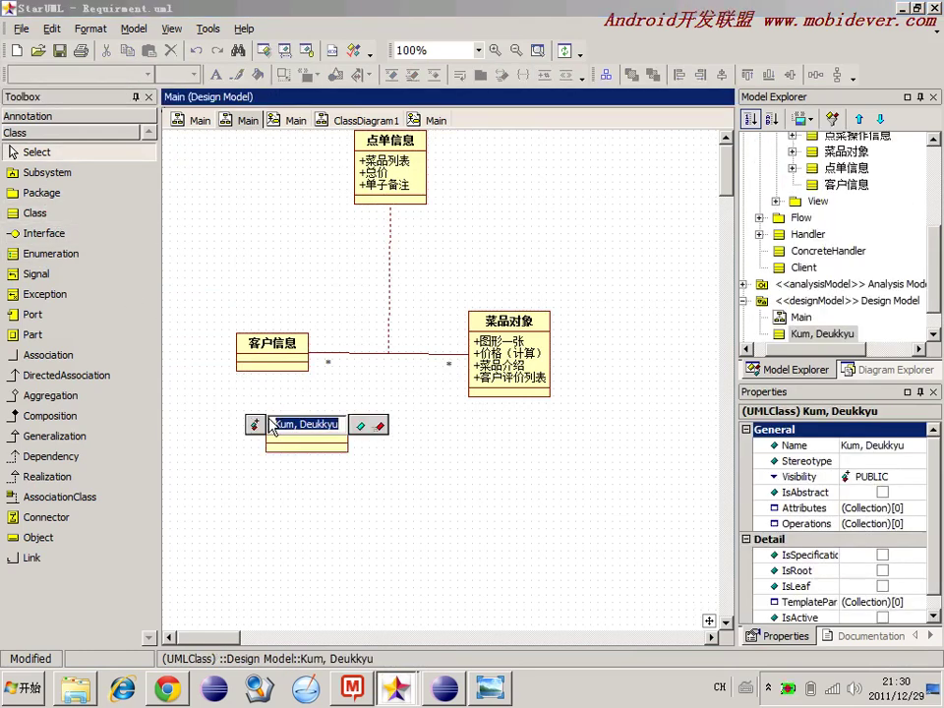
{"action": "type", "text": "员工表"}
{"action": "key", "text": "Return"}
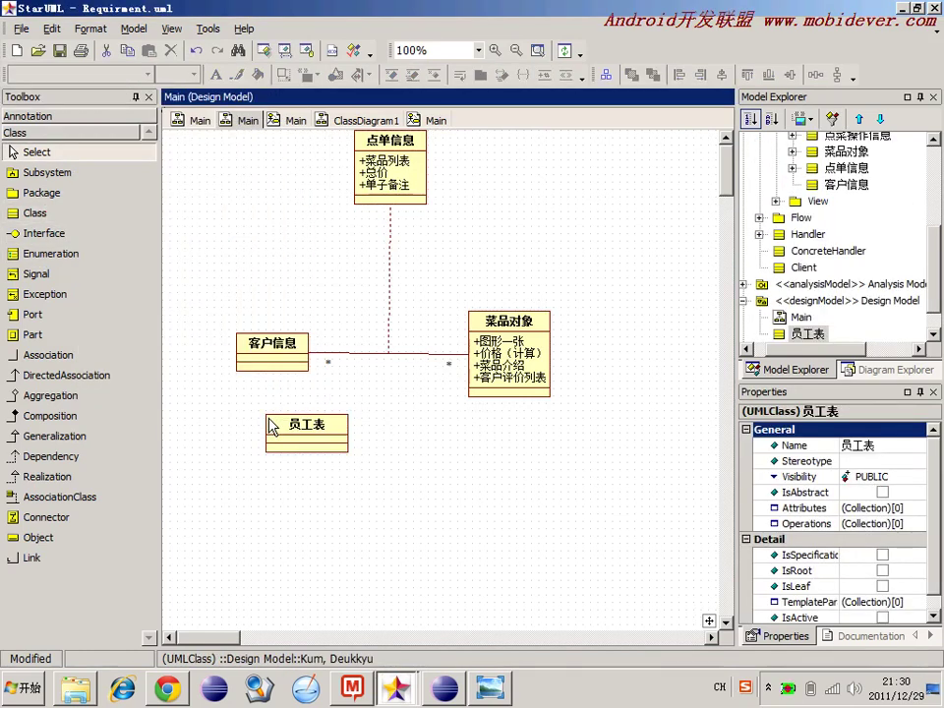
{"action": "left_click_drag", "start_coordinate": [272, 425], "coordinate": [254, 437]}
- Add a class named 合同表 beneath the 菜品对象 class
{"action": "left_click", "coordinate": [34, 212]}
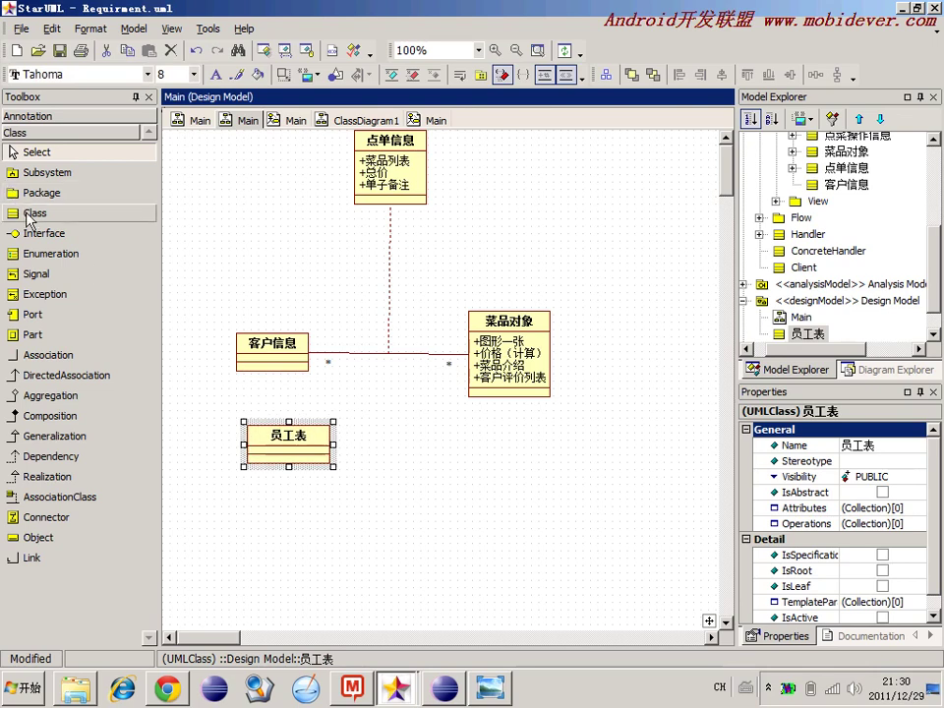
{"action": "left_click", "coordinate": [458, 476]}
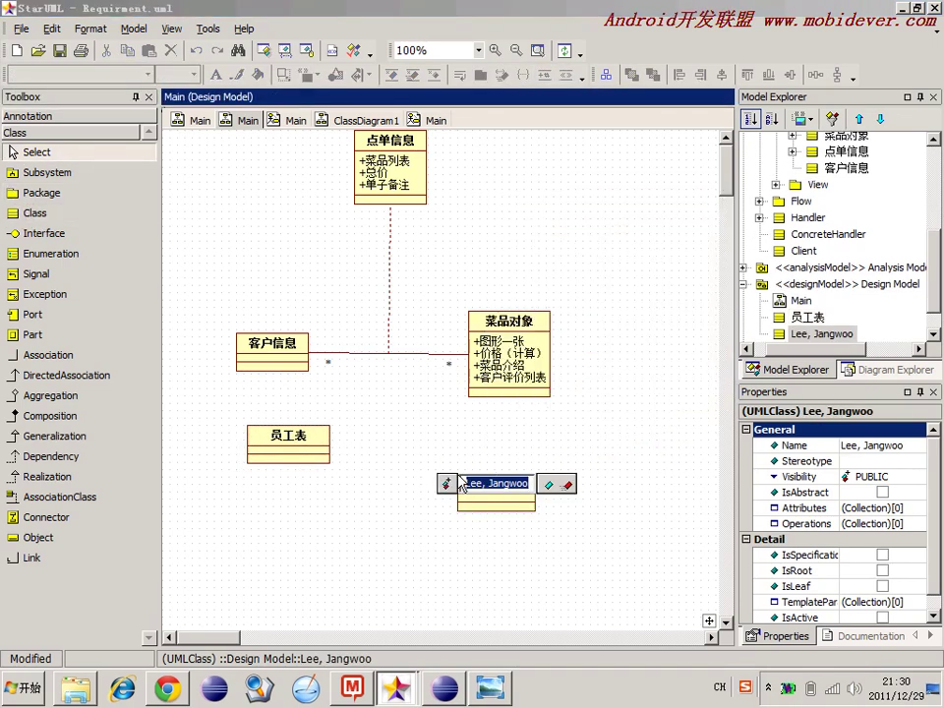
{"action": "type", "text": "合同表"}
{"action": "key", "text": "Return"}
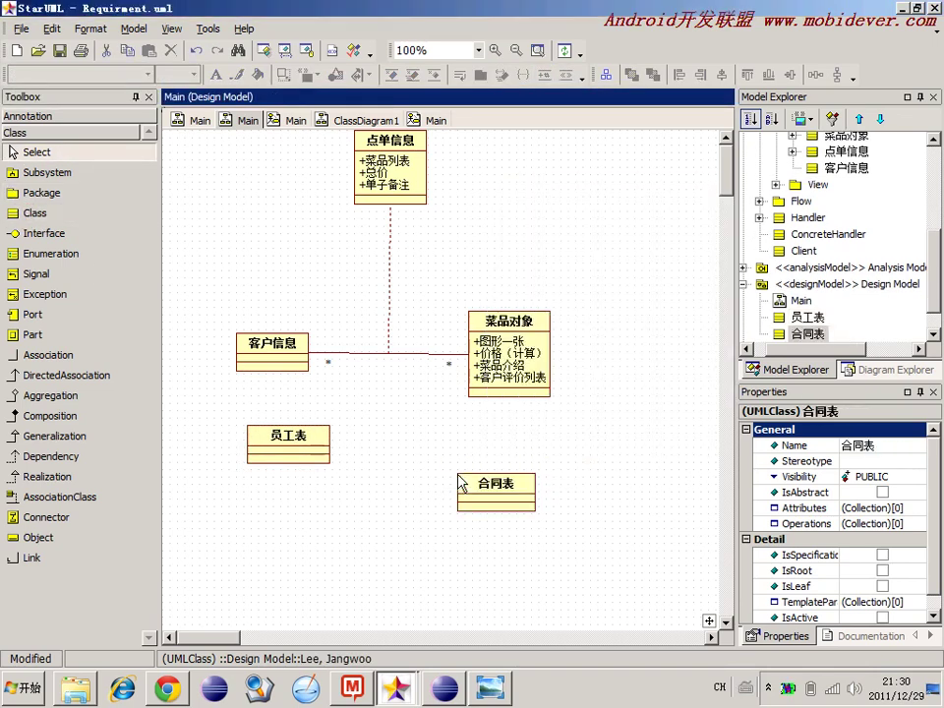
- Add an attribute named id to the 员工表 class
{"action": "double_click", "coordinate": [283, 448]}
{"action": "double_click", "coordinate": [278, 451]}
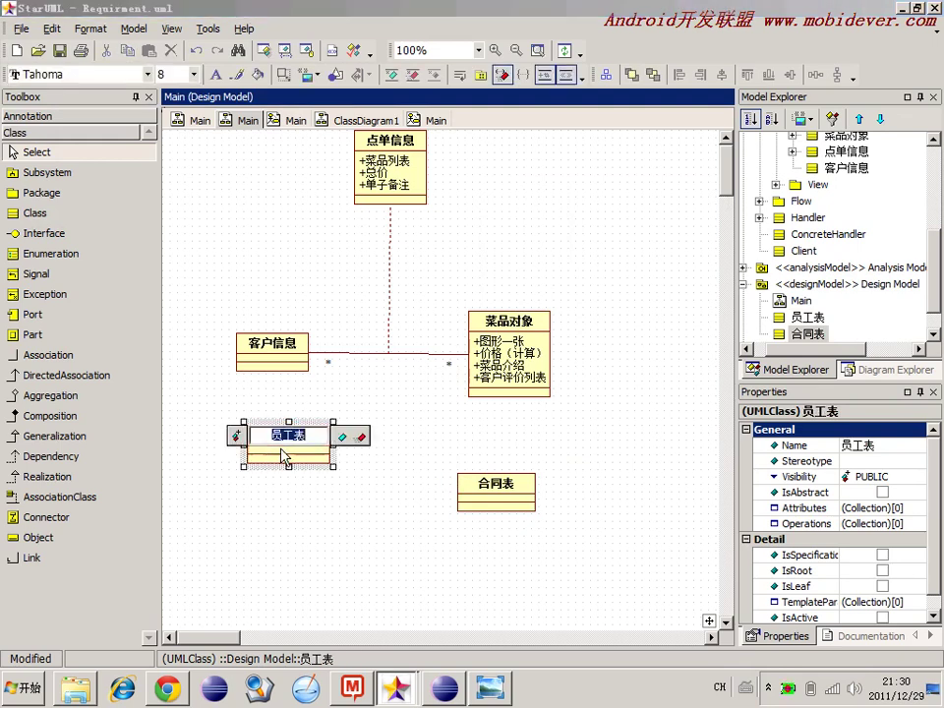
{"action": "left_click", "coordinate": [341, 437]}
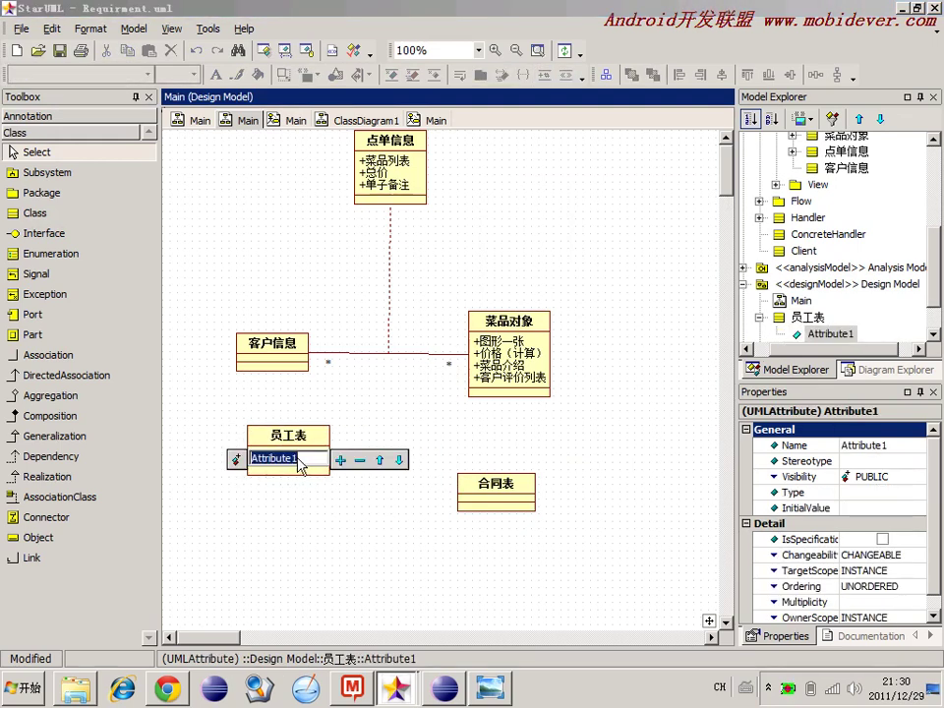
{"action": "type", "text": "id"}
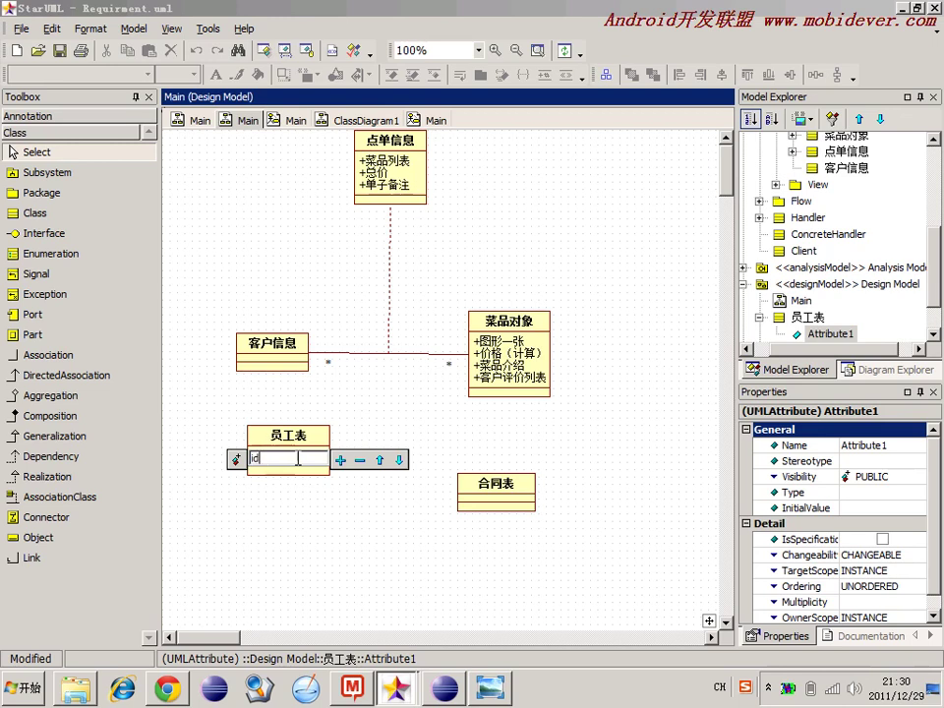
{"action": "key", "text": "Return"}
{"action": "left_click", "coordinate": [295, 437]}
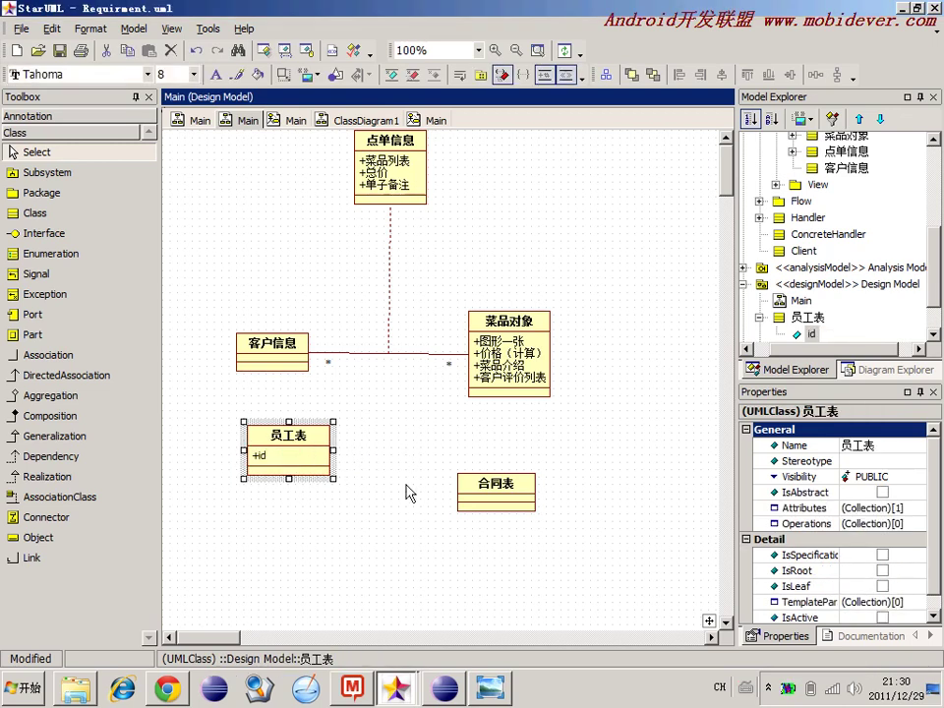
- Add an attribute named id to the 合同表 class
{"action": "left_click", "coordinate": [481, 487]}
{"action": "double_click", "coordinate": [482, 483]}
{"action": "left_click", "coordinate": [547, 484]}
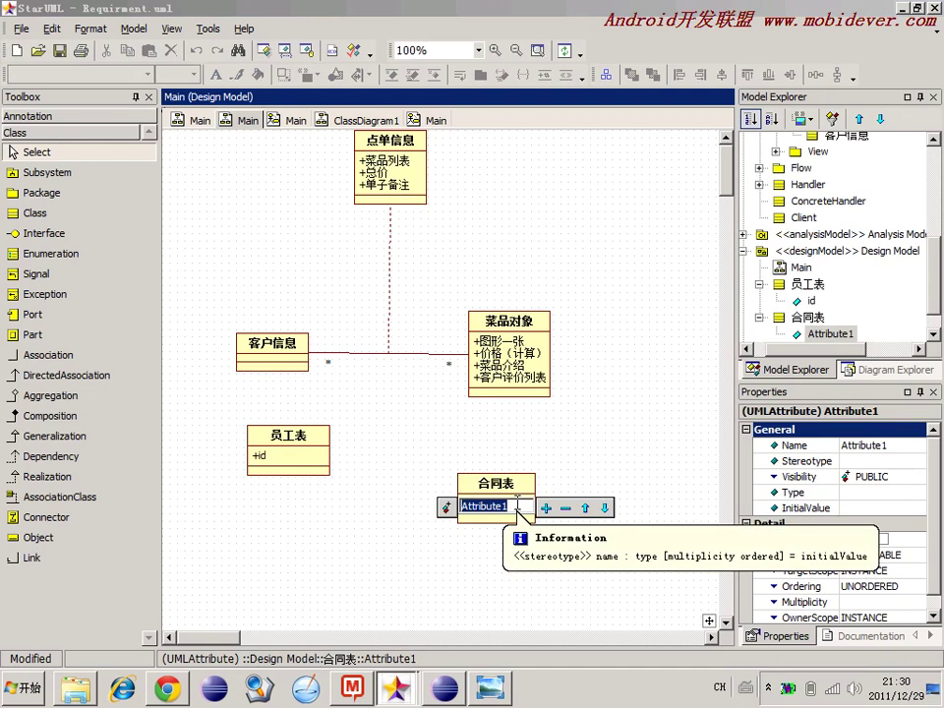
{"action": "type", "text": "id"}
{"action": "key", "text": "Return"}
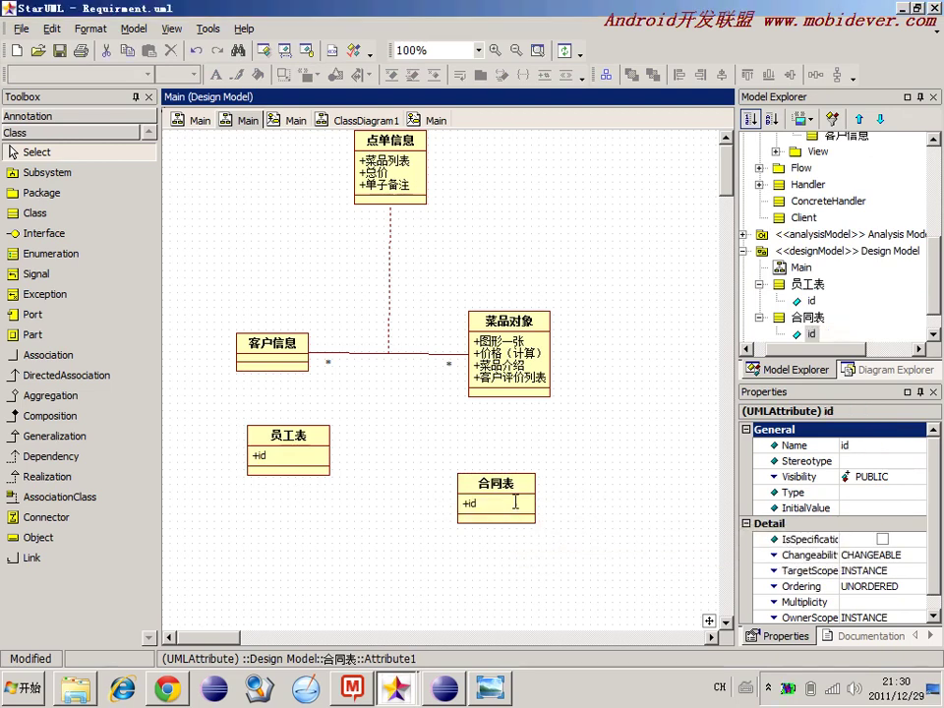
- Add a second attribute named employeeId to the 合同表 class below its id
{"action": "left_click", "coordinate": [519, 508]}
{"action": "double_click", "coordinate": [518, 509]}
{"action": "left_click", "coordinate": [547, 518]}
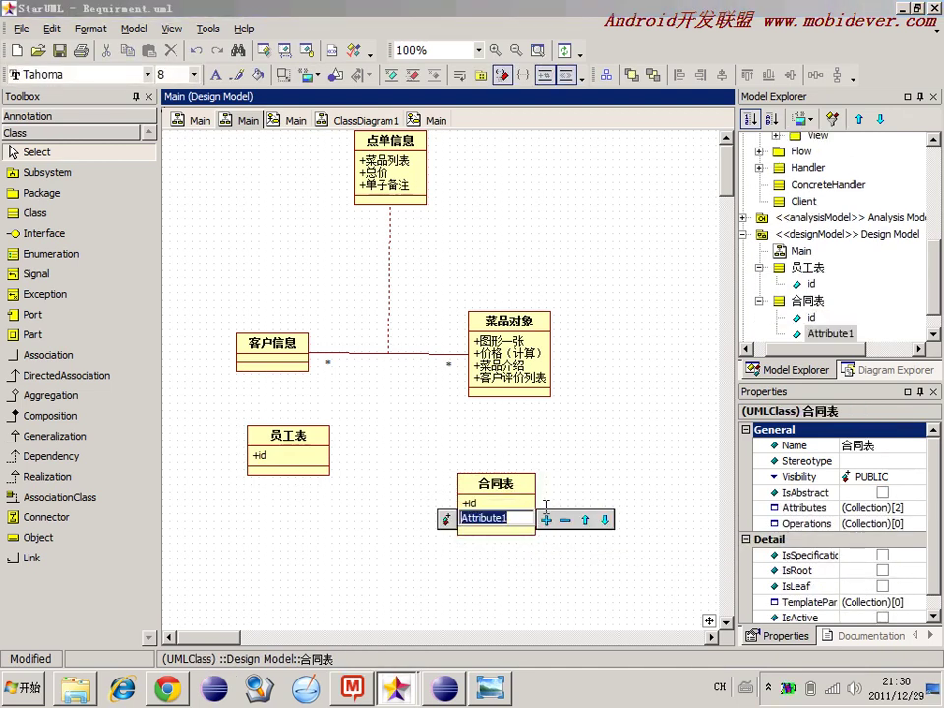
{"action": "type", "text": "emplo"}
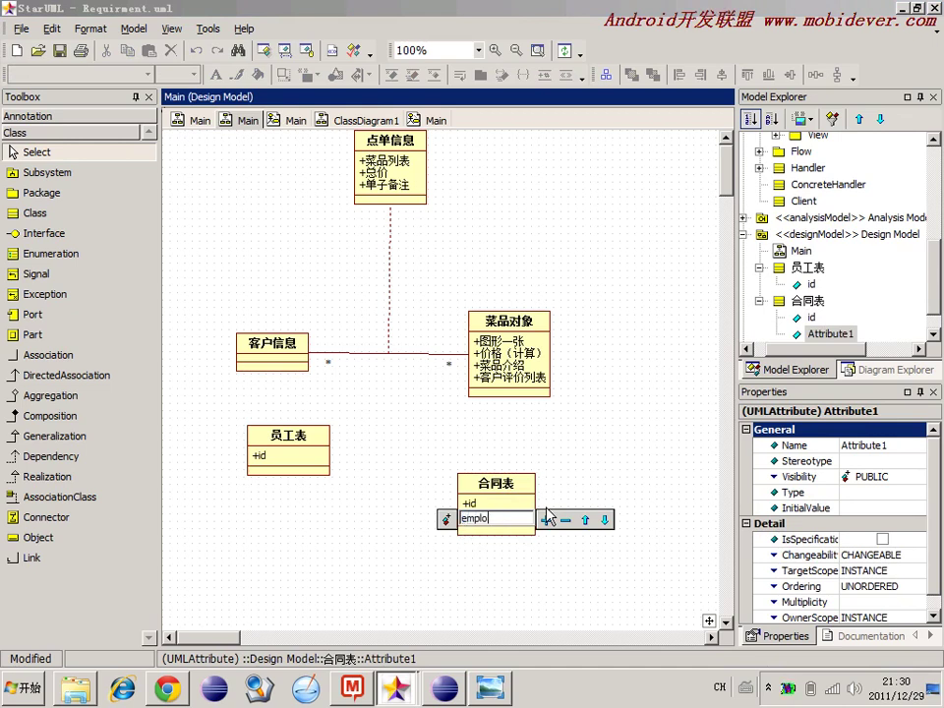
{"action": "type", "text": "yeeId"}
{"action": "key", "text": "Return"}
- Move the 合同表 class closer to 员工表 and roughly level with it, nudging 员工表 slightly as well
{"action": "left_click", "coordinate": [470, 508]}
{"action": "left_click_drag", "start_coordinate": [470, 507], "coordinate": [464, 483]}
{"action": "double_click", "coordinate": [481, 489]}
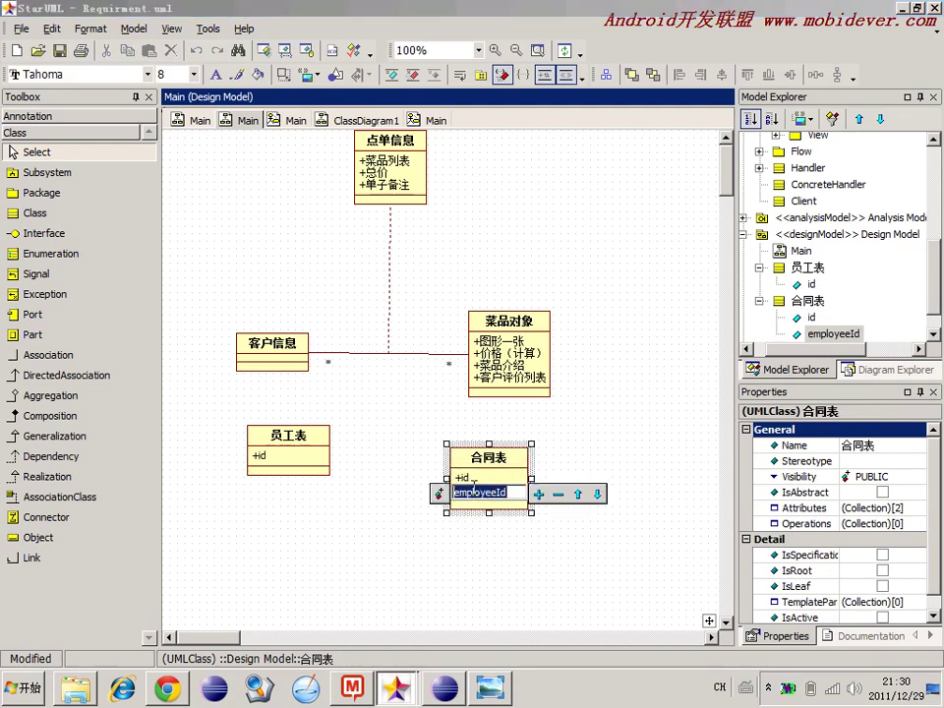
{"action": "left_click", "coordinate": [481, 469]}
{"action": "left_click_drag", "start_coordinate": [483, 481], "coordinate": [447, 489]}
{"action": "scroll", "coordinate": [447, 488], "scroll_direction": "down", "scroll_amount": 3}
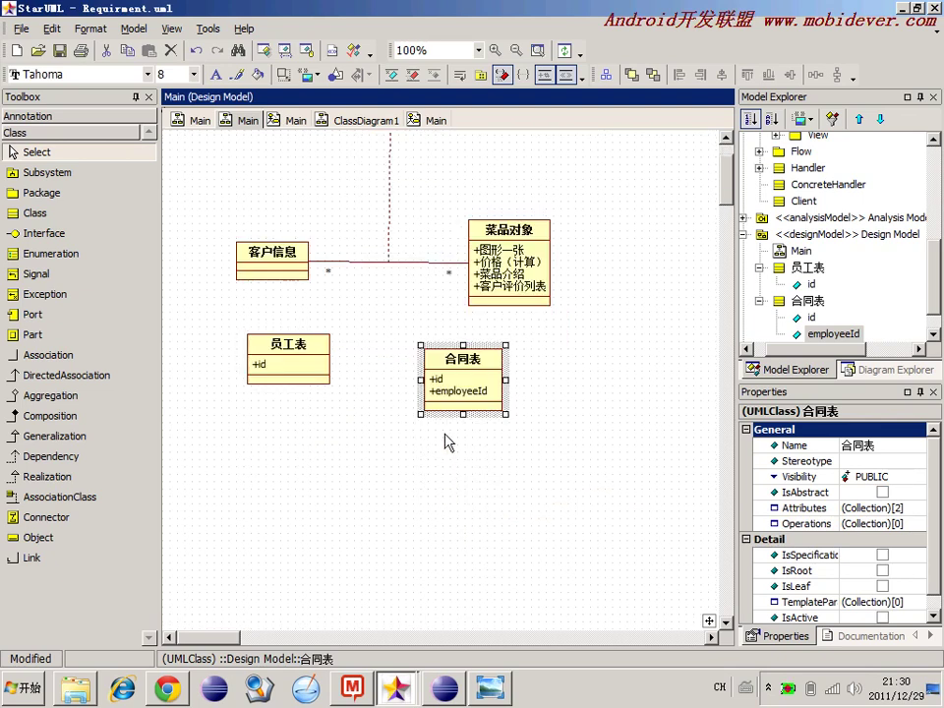
{"action": "left_click_drag", "start_coordinate": [432, 384], "coordinate": [417, 372]}
{"action": "left_click_drag", "start_coordinate": [262, 371], "coordinate": [252, 372]}
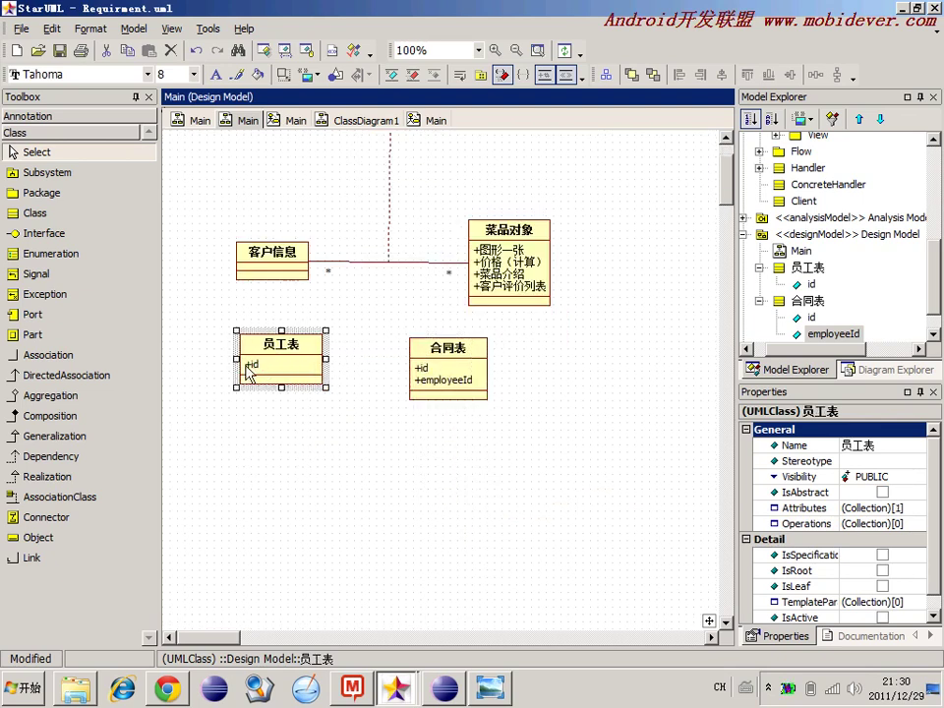
- Try Package visibility on the id attribute of 合同表, and set it back to Public
{"action": "double_click", "coordinate": [417, 367]}
{"action": "left_click", "coordinate": [398, 370]}
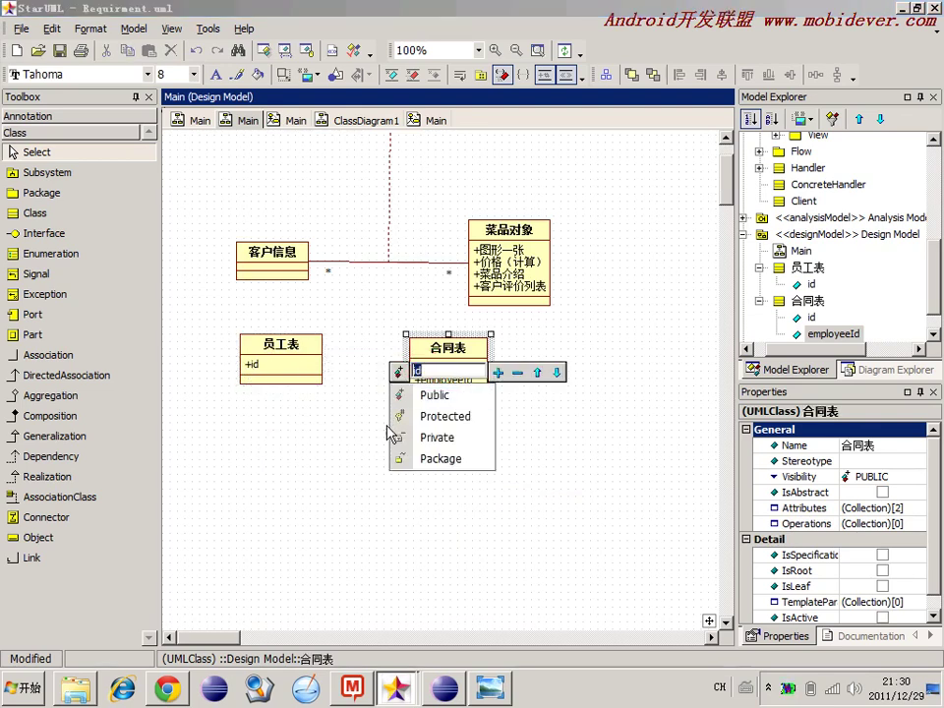
{"action": "left_click", "coordinate": [418, 455]}
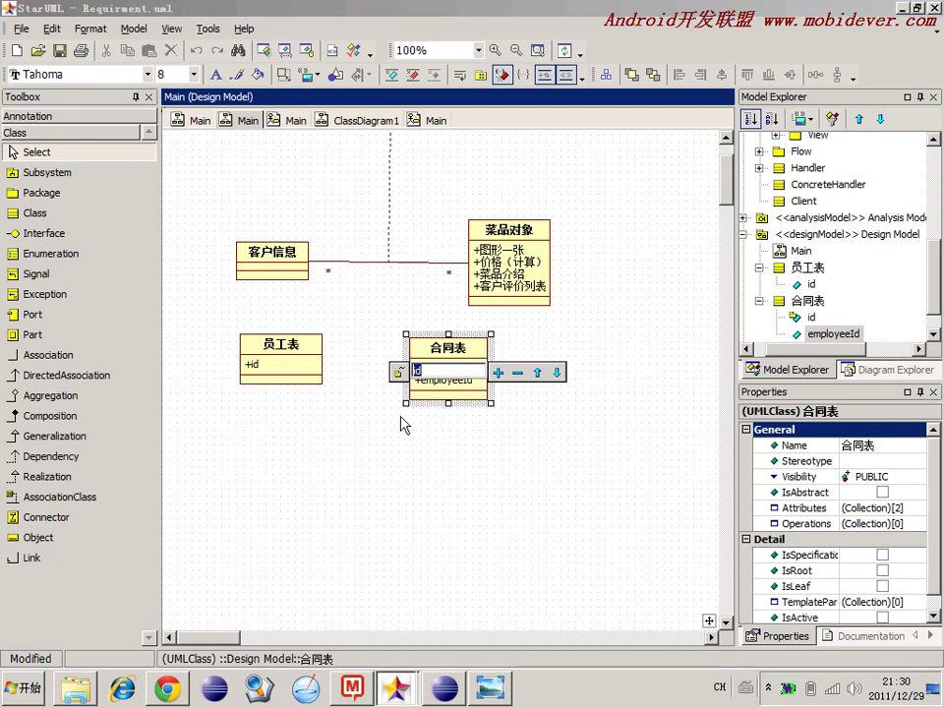
{"action": "left_click", "coordinate": [397, 372]}
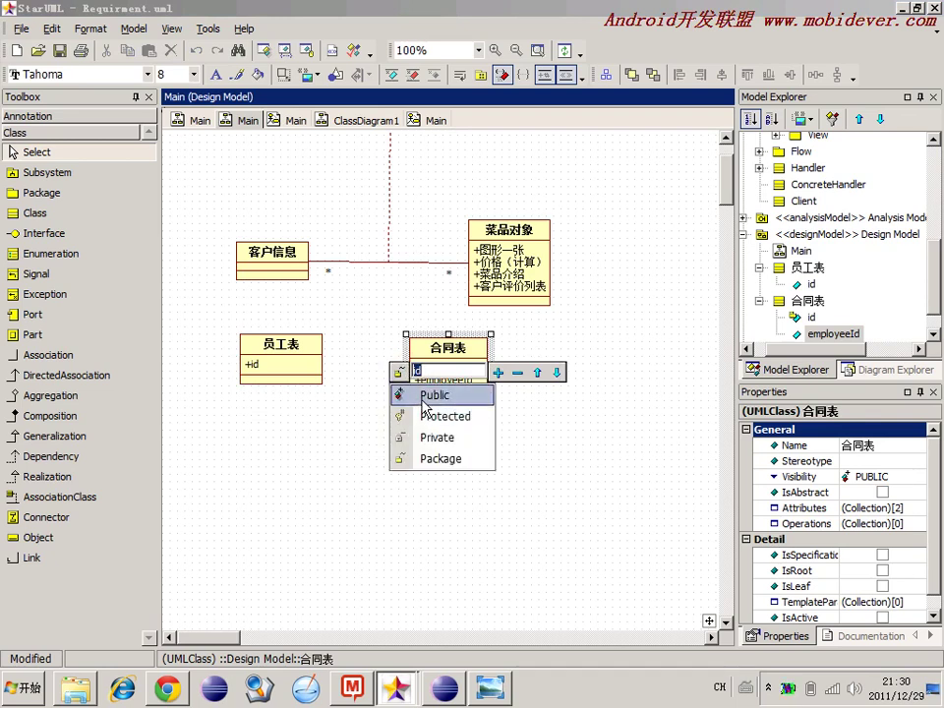
{"action": "left_click", "coordinate": [421, 394]}
{"action": "double_click", "coordinate": [425, 392]}
- Set the visibility of the employeeId attribute in 合同表 to Package
{"action": "double_click", "coordinate": [431, 380]}
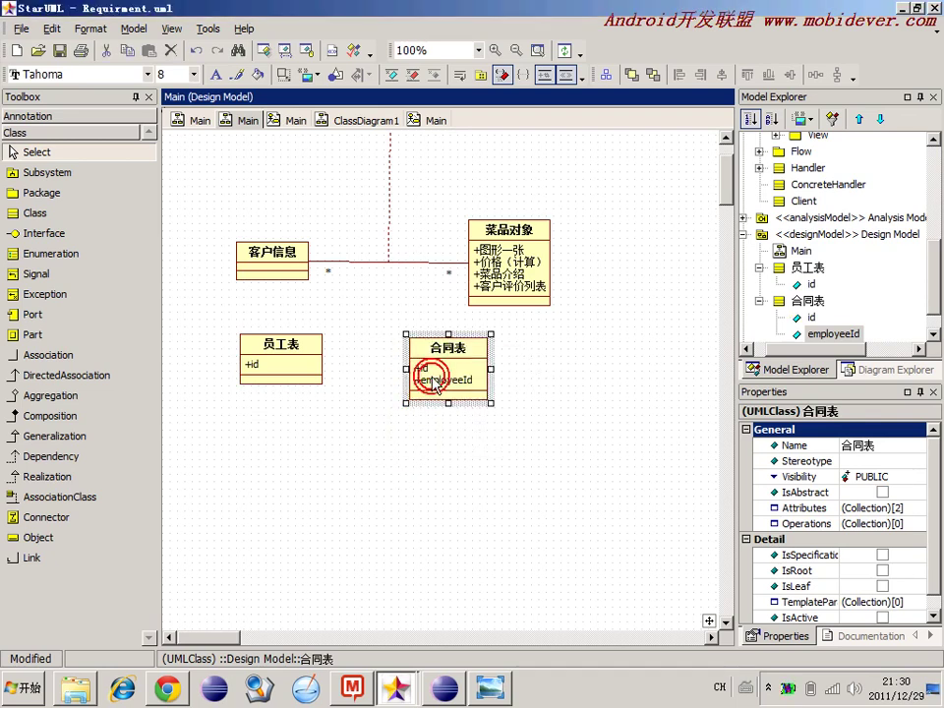
{"action": "left_click", "coordinate": [396, 383]}
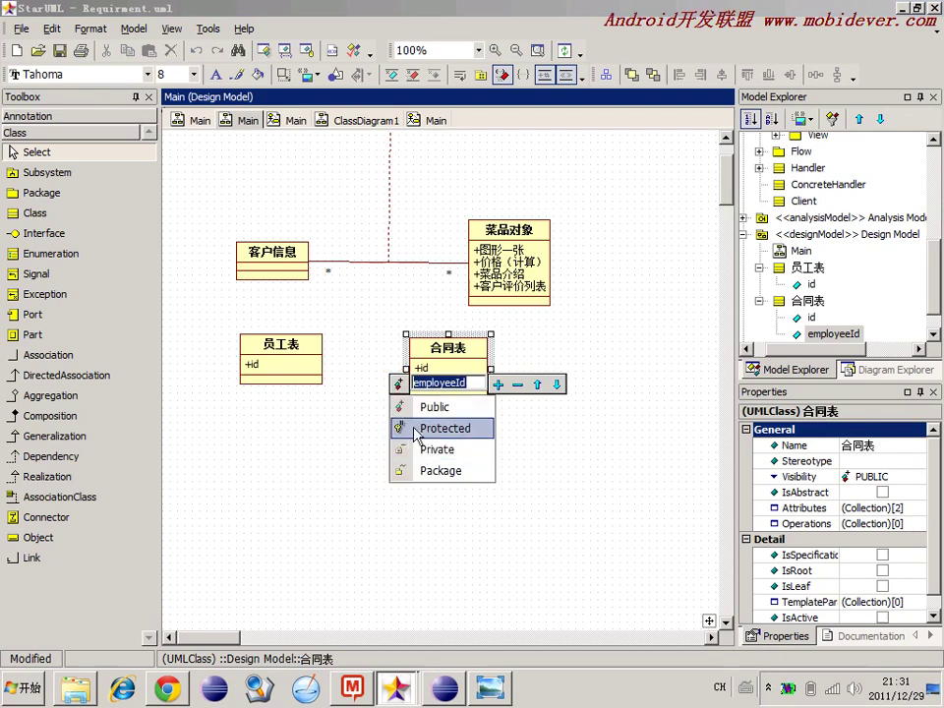
{"action": "left_click", "coordinate": [413, 470]}
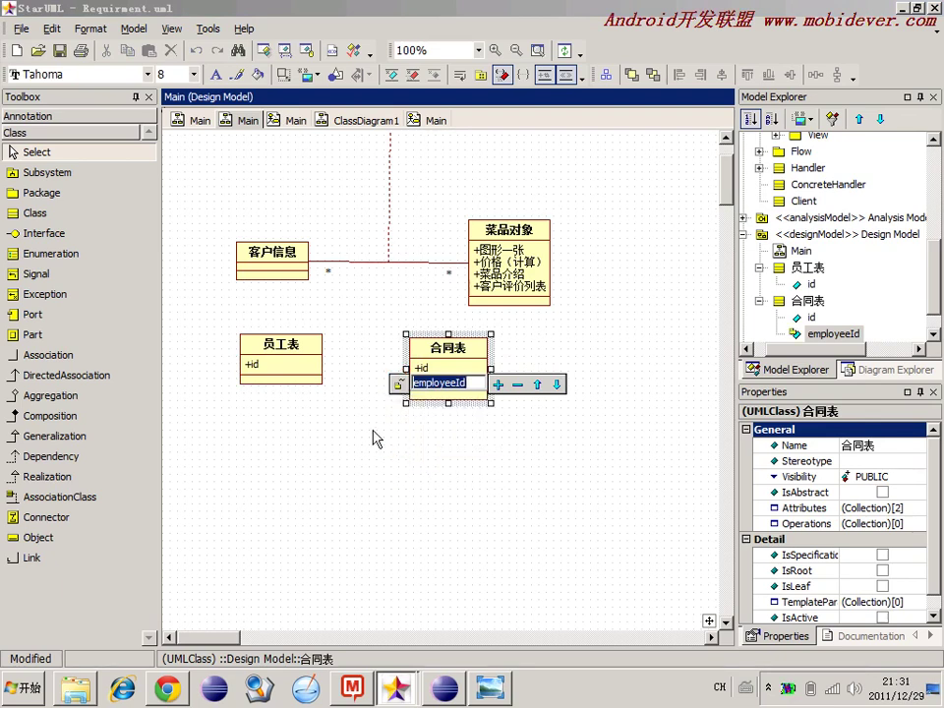
{"action": "left_click", "coordinate": [389, 453]}
{"action": "left_click", "coordinate": [417, 389]}
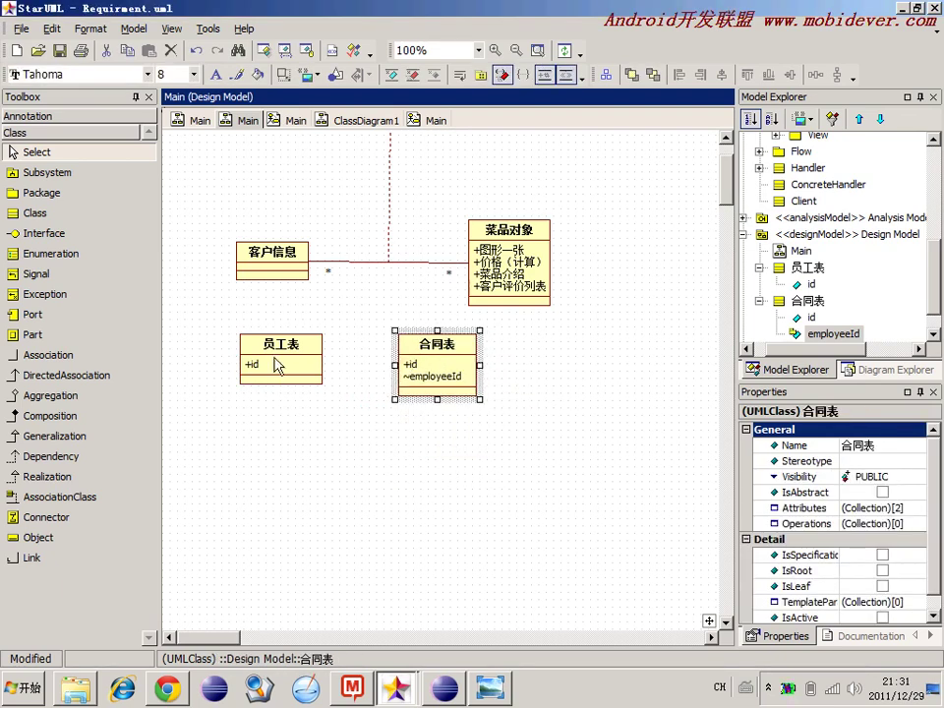
- Draw an association from the 员工表 class to the 合同表 class
{"action": "left_click", "coordinate": [96, 355]}
{"action": "left_click_drag", "start_coordinate": [261, 371], "coordinate": [438, 369]}
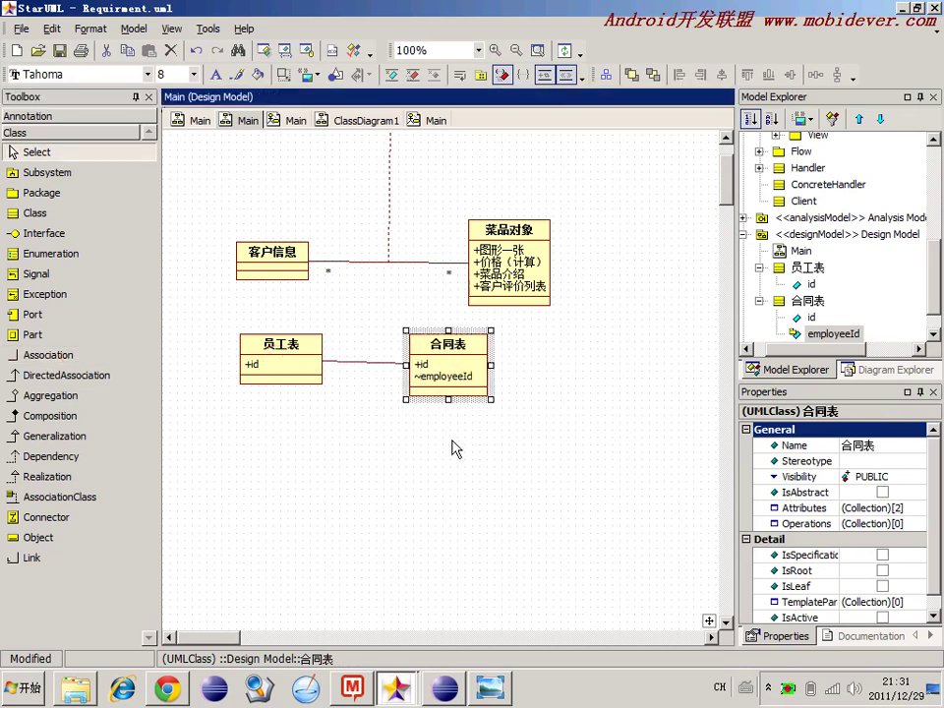
{"action": "left_click", "coordinate": [309, 365]}
{"action": "left_click", "coordinate": [421, 361]}
{"action": "left_click", "coordinate": [432, 373]}
- Review the employee details mockup with its 合同 list in the photo viewer, and return to 员工表 in StarUML
{"action": "key", "text": "alt+Tab"}
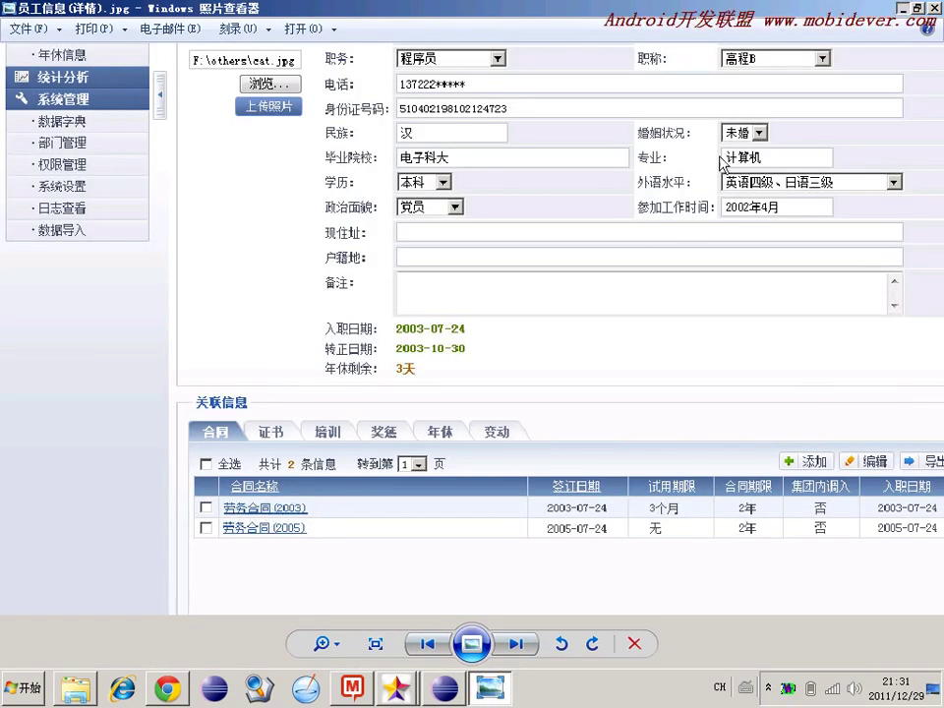
{"action": "key", "text": "alt+Tab"}
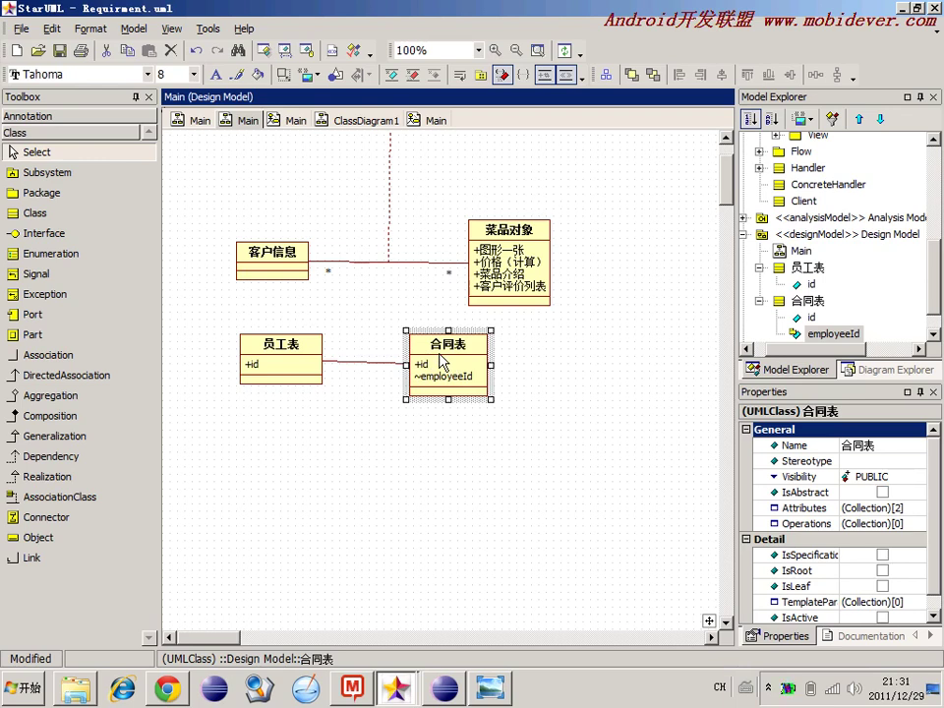
{"action": "left_click", "coordinate": [275, 364]}
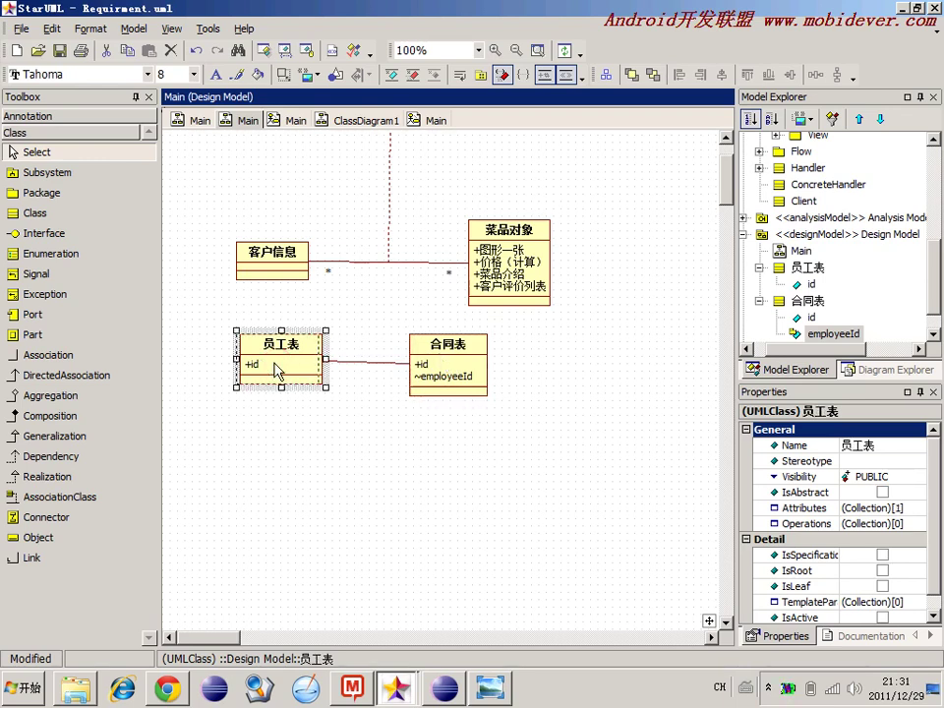
- Set the visibility of the employeeId attribute in 合同表 to Public
{"action": "left_click", "coordinate": [418, 377]}
{"action": "left_click", "coordinate": [417, 377]}
{"action": "left_click", "coordinate": [398, 380]}
{"action": "left_click", "coordinate": [408, 399]}
{"action": "left_click", "coordinate": [431, 363]}
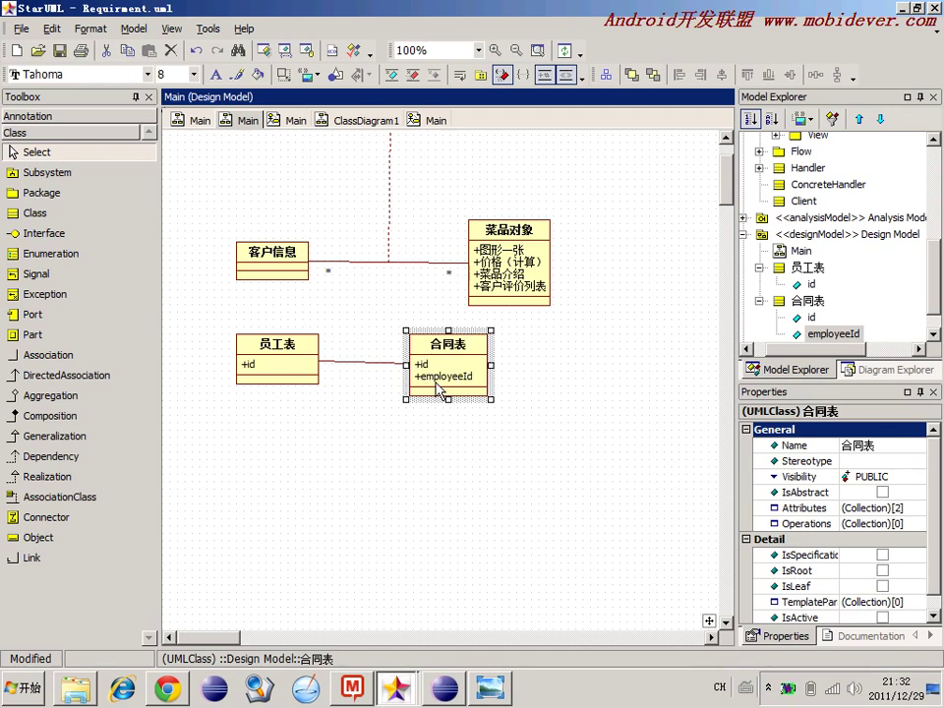
- Switch to MindManager and join the last two note lines into 主从表-复合主键
{"action": "left_click", "coordinate": [352, 687]}
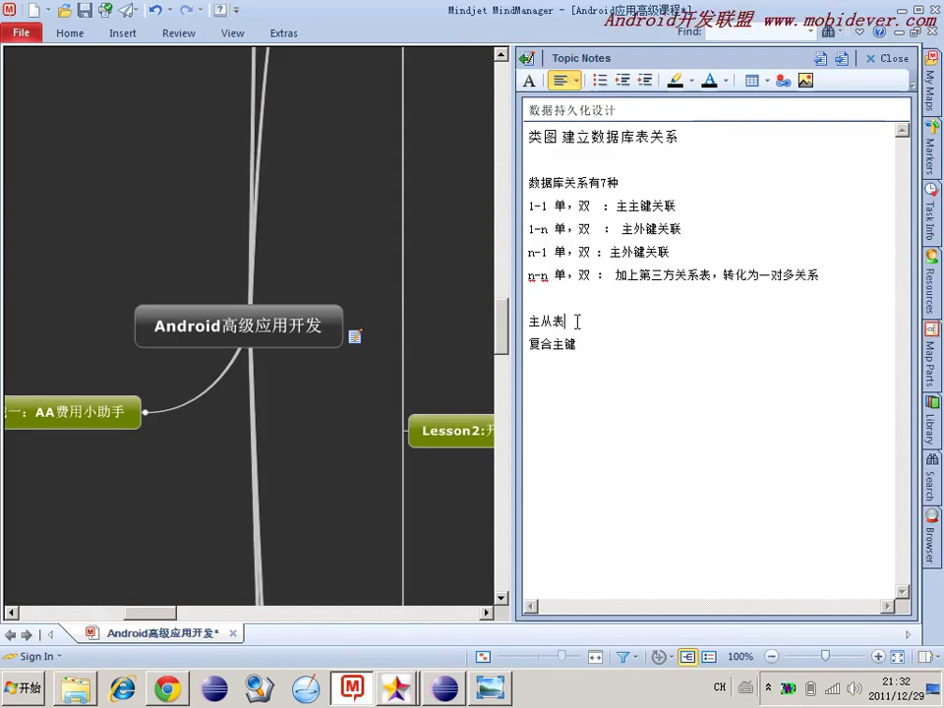
{"action": "key", "text": "Delete"}
{"action": "type", "text": "-"}
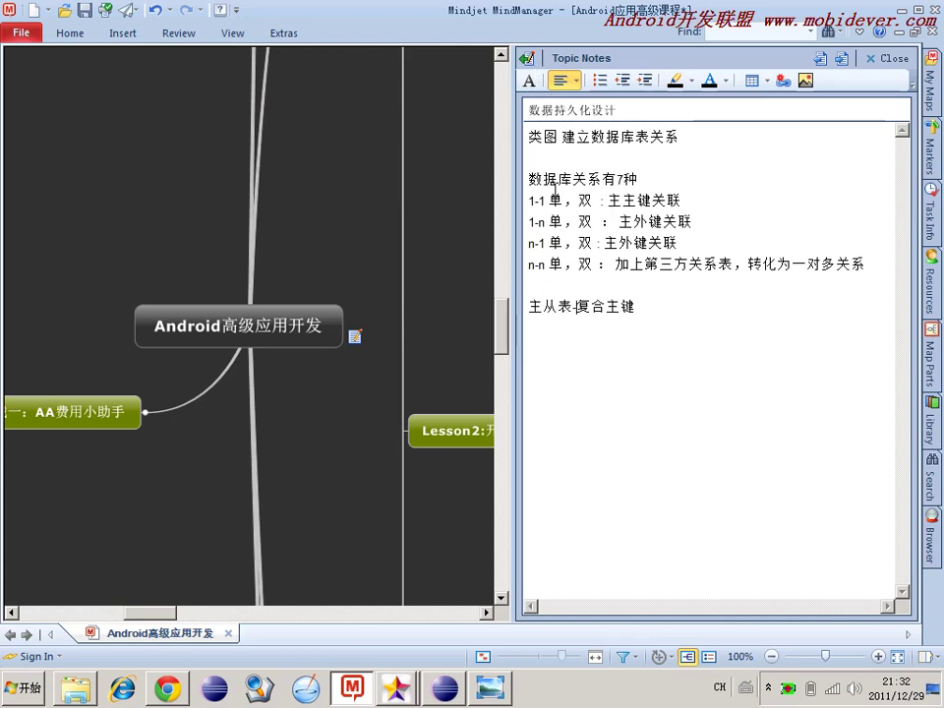
{"action": "left_click_drag", "start_coordinate": [528, 200], "coordinate": [557, 202]}
{"action": "left_click", "coordinate": [855, 266]}
- Add the line 数据库最好要严格约束 to the notes, separated by a blank line beneath 主从表-复合主键
{"action": "left_click", "coordinate": [634, 303]}
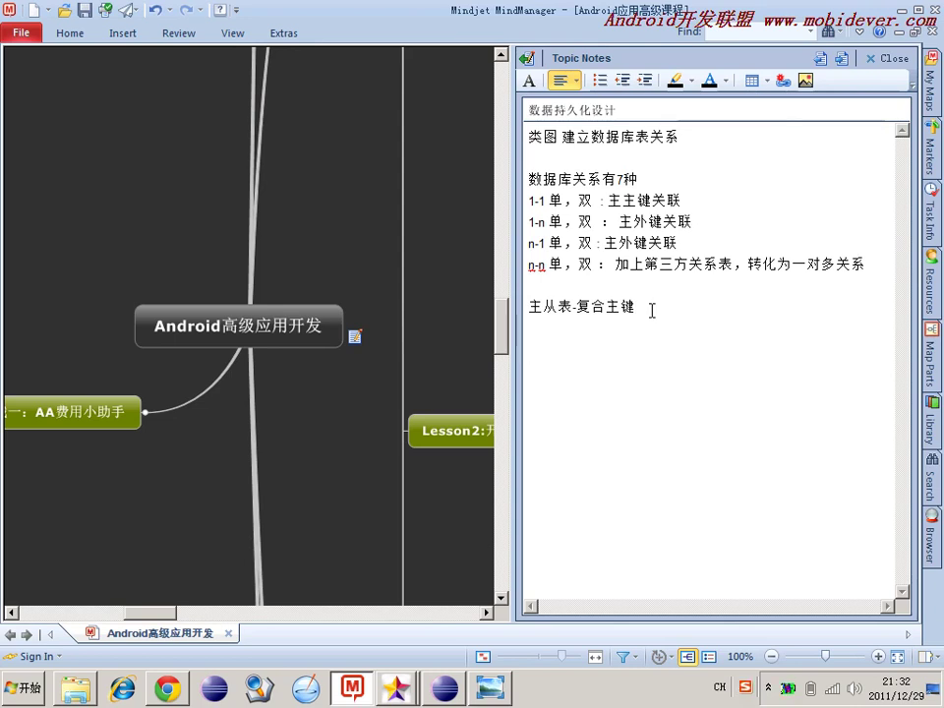
{"action": "key", "text": "Return"}
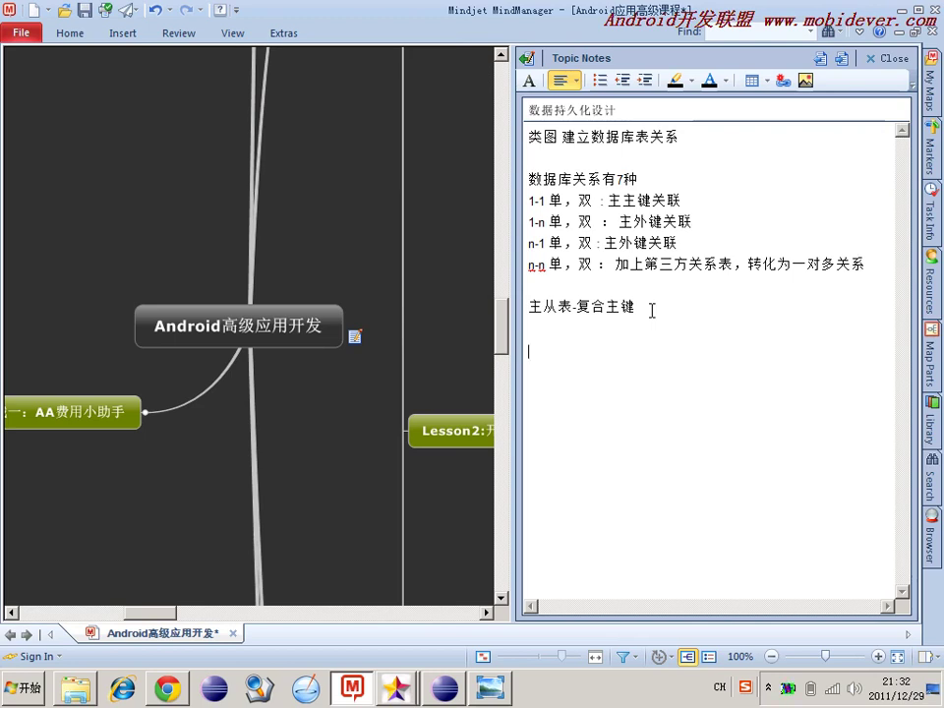
{"action": "type", "text": "数据库"}
{"action": "type", "text": "最好ya"}
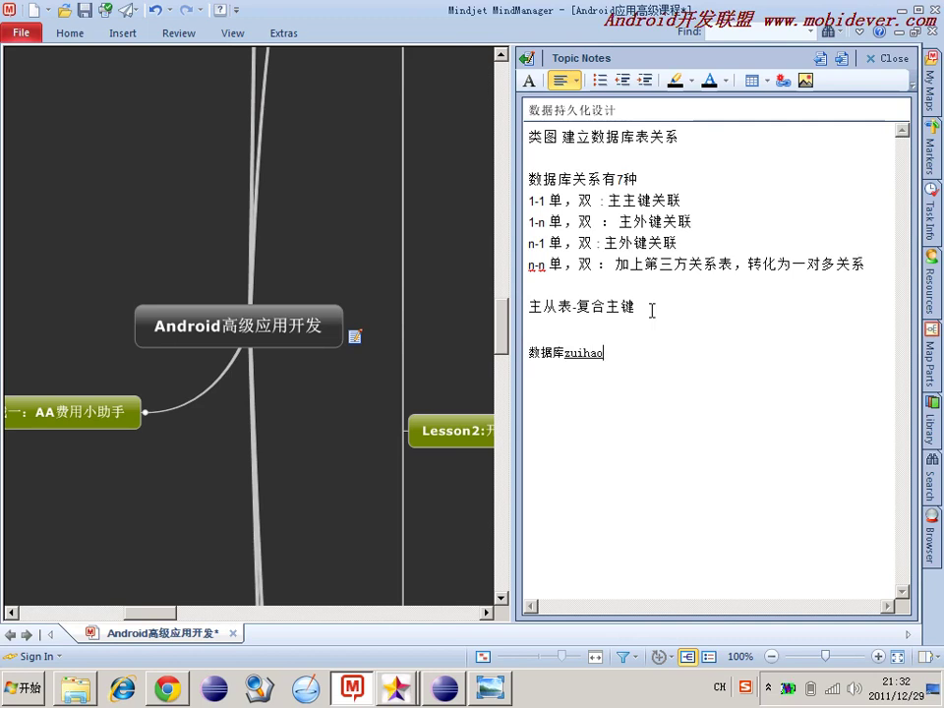
{"action": "type", "text": "oyan"}
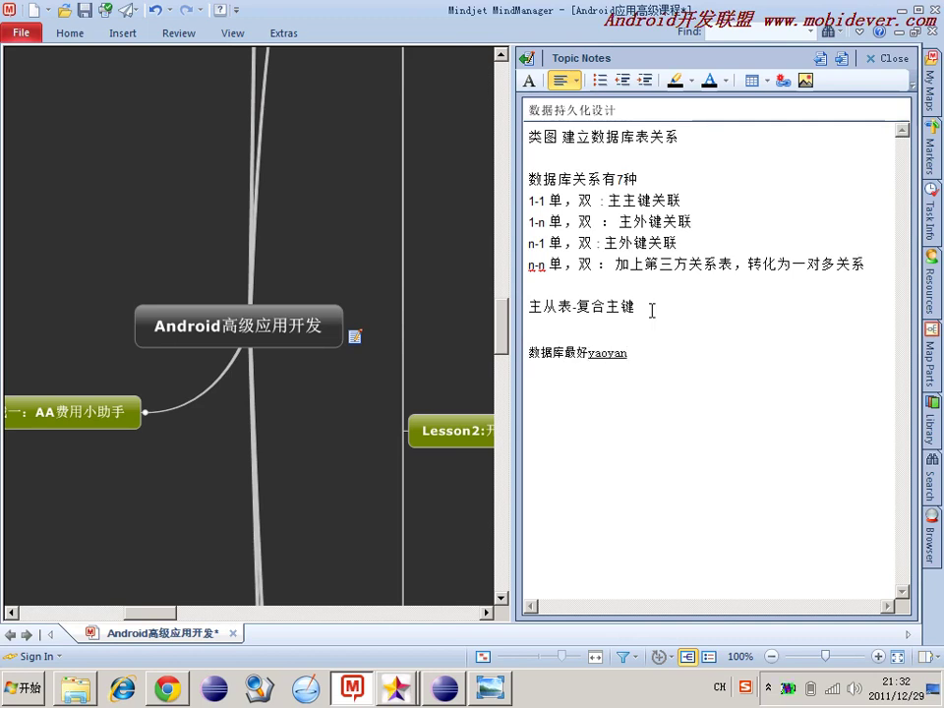
{"action": "type", "text": "ge"}
{"action": "key", "text": "space"}
{"action": "type", "text": "yueshu"}
{"action": "key", "text": "space"}
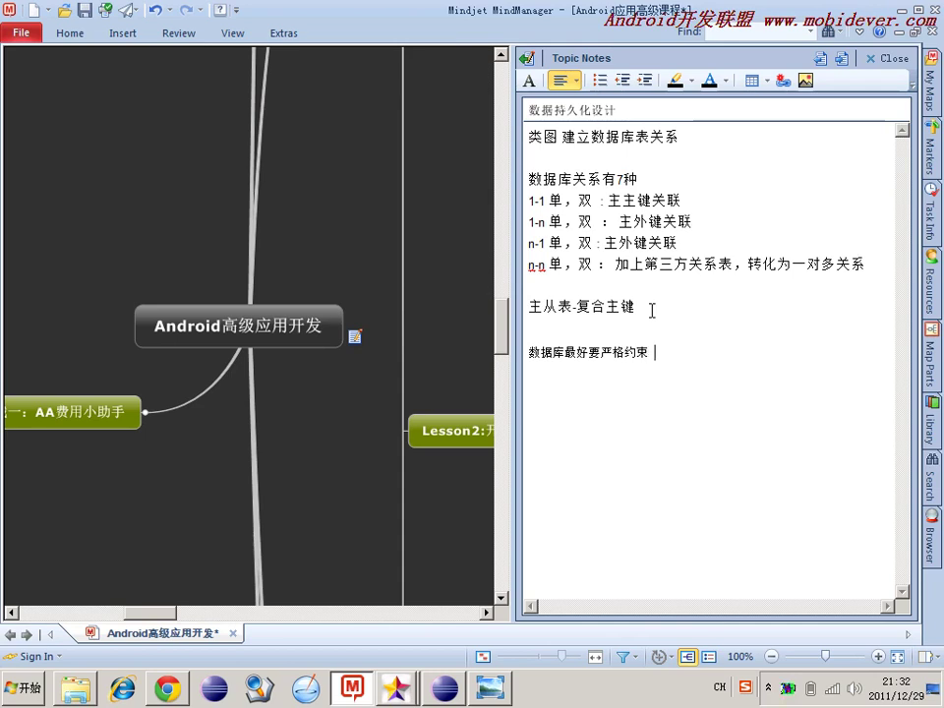
- Extend the 数据库最好要严格约束 line with ，但一定要都要约束？ and write 不一定！ on the line beneath
{"action": "type", "text": ",dan"}
{"action": "key", "text": "space"}
{"action": "type", "text": "yidingyao"}
{"action": "key", "text": "space"}
{"action": "type", "text": "yang"}
{"action": "key", "text": "BackSpace"}
{"action": "key", "text": "BackSpace"}
{"action": "key", "text": "BackSpace"}
{"action": "key", "text": "BackSpace"}
{"action": "type", "text": "douyaoyueshu"}
{"action": "key", "text": "space"}
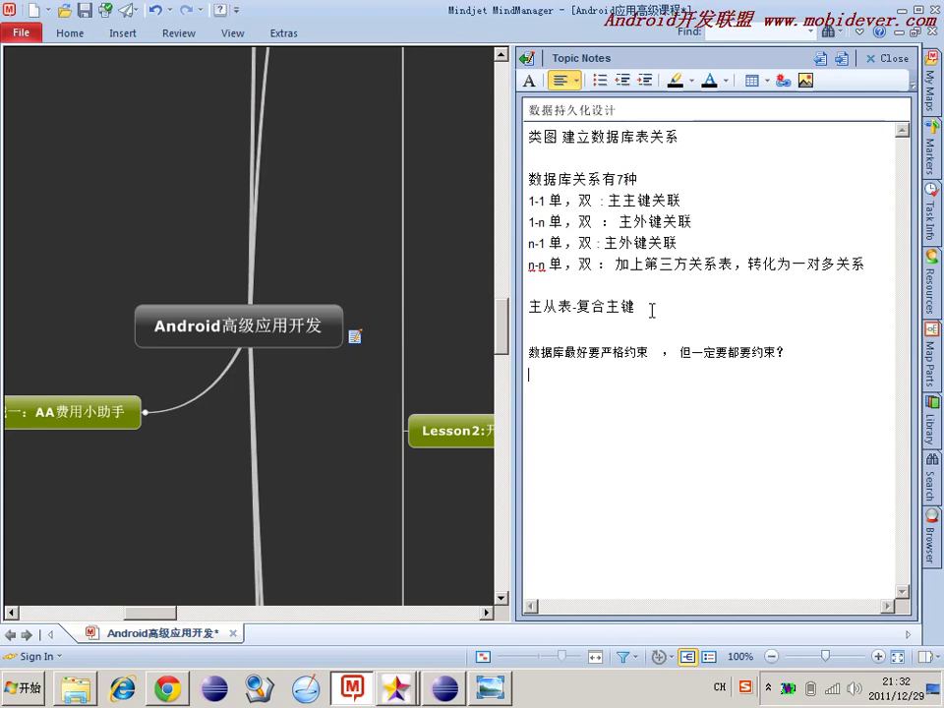
{"action": "type", "text": "不一定！"}
- Switch to StarUML and add an attribute named employeeName beneath employeeId in the 合同表 class
{"action": "left_click", "coordinate": [398, 677]}
{"action": "key", "text": "alt+Tab"}
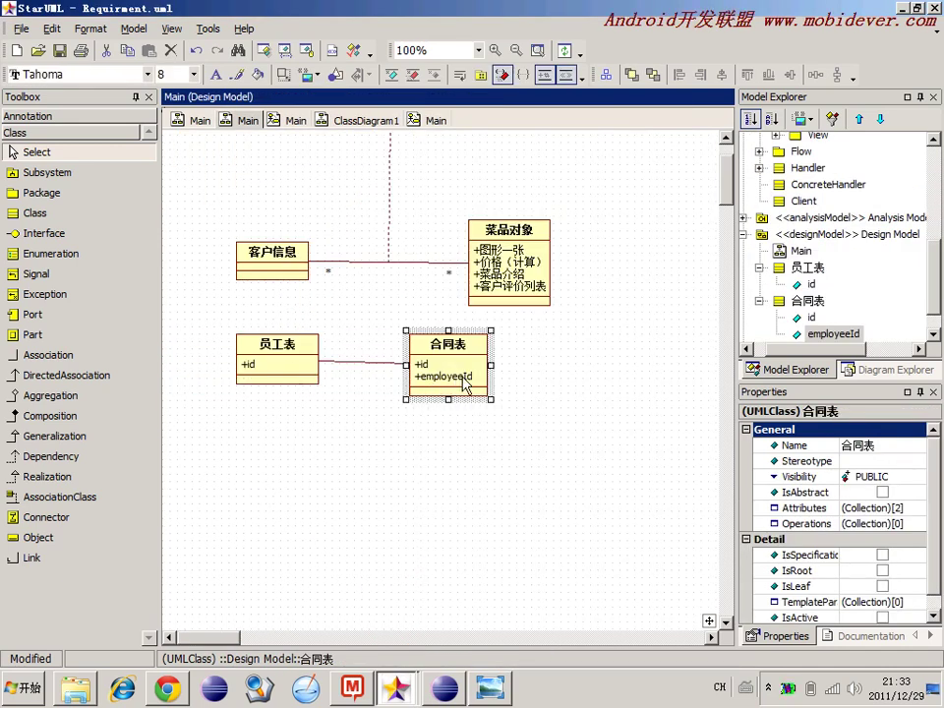
{"action": "left_click", "coordinate": [270, 371]}
{"action": "double_click", "coordinate": [271, 371]}
{"action": "left_click", "coordinate": [281, 352]}
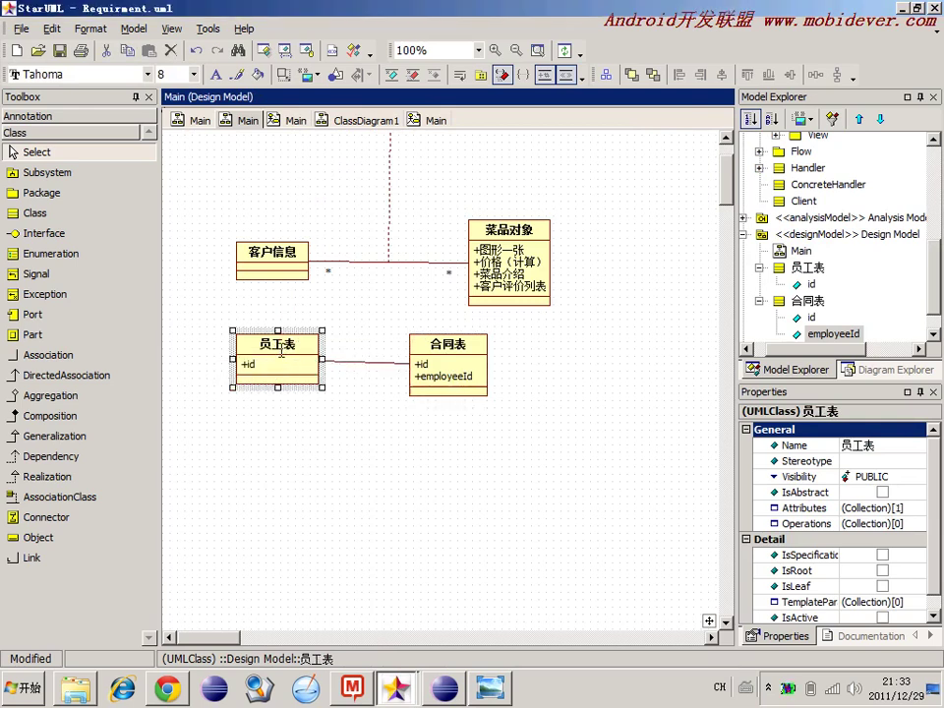
{"action": "left_click", "coordinate": [448, 383]}
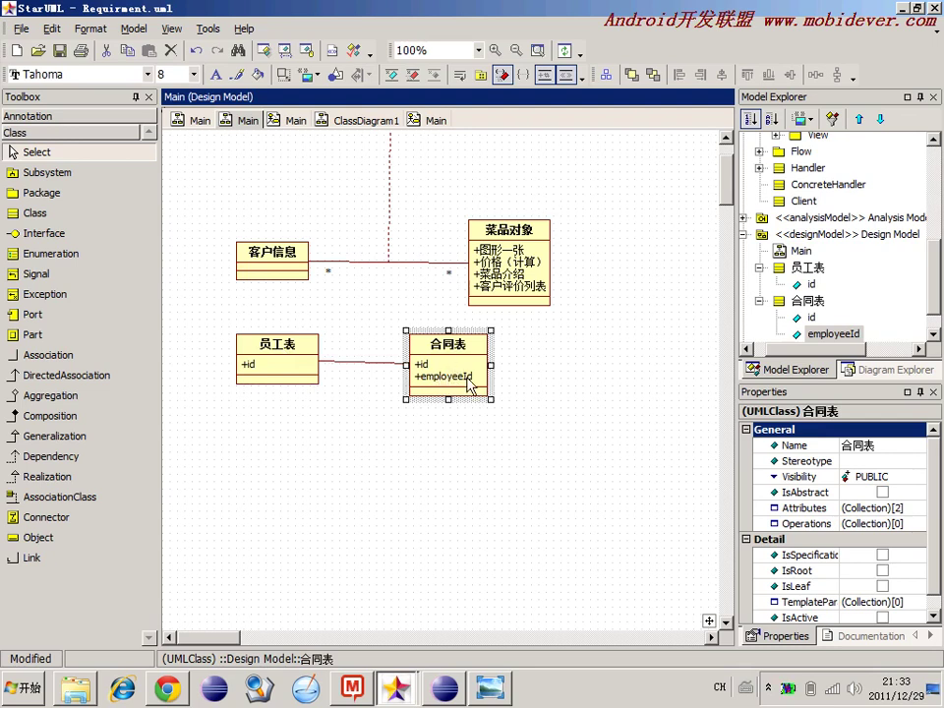
{"action": "double_click", "coordinate": [469, 379]}
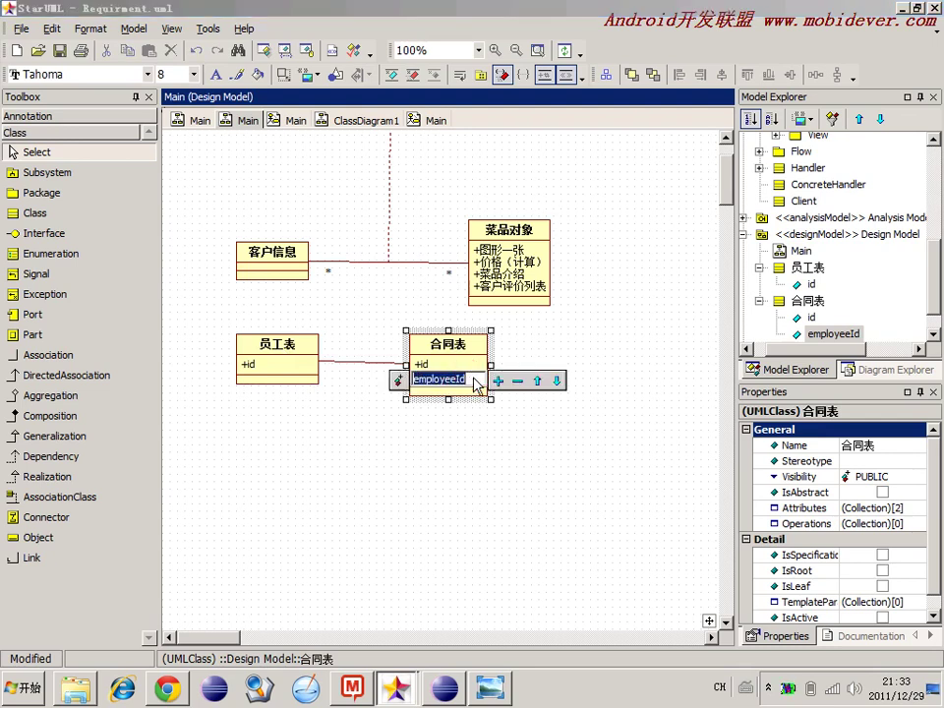
{"action": "left_click", "coordinate": [498, 380]}
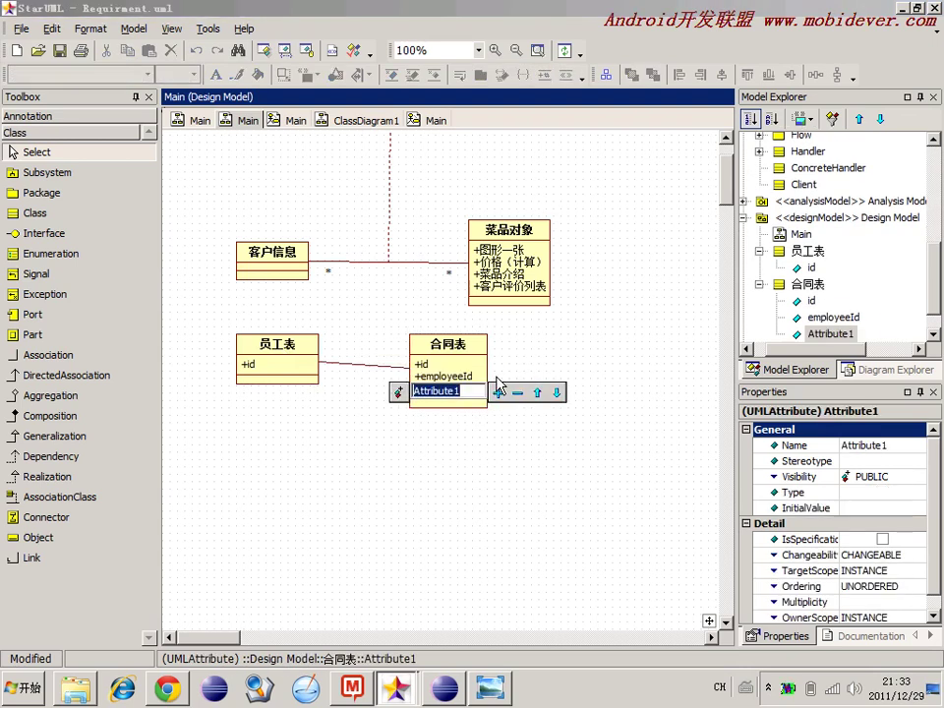
{"action": "type", "text": "employeeName"}
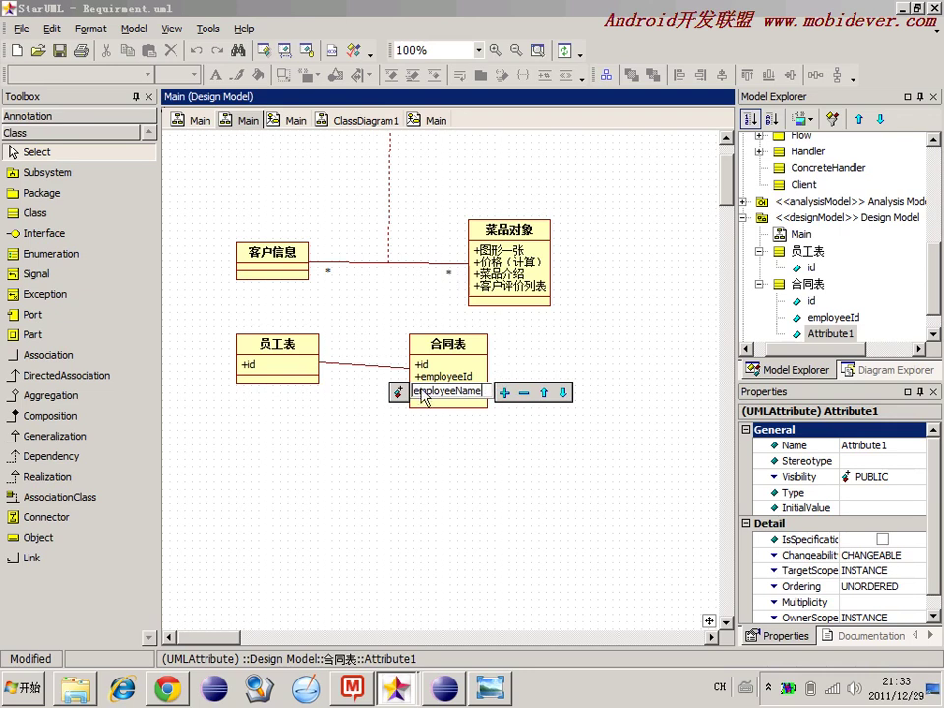
{"action": "key", "text": "Return"}
- Set the visibility of the employeeName attribute in 合同表 to Private
{"action": "left_click", "coordinate": [386, 395]}
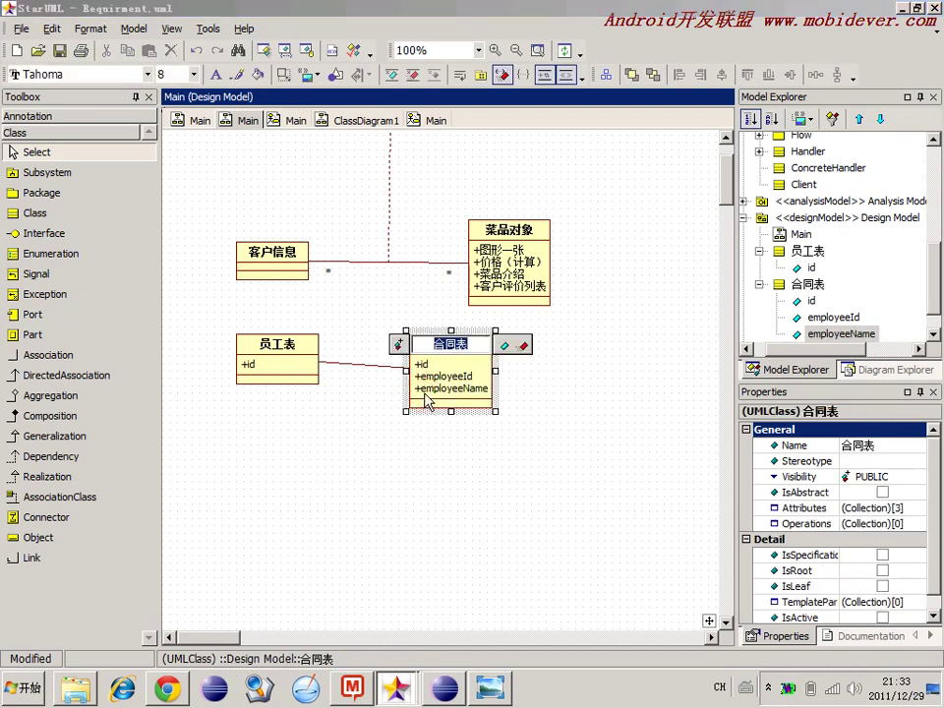
{"action": "left_click", "coordinate": [424, 393]}
{"action": "left_click", "coordinate": [398, 392]}
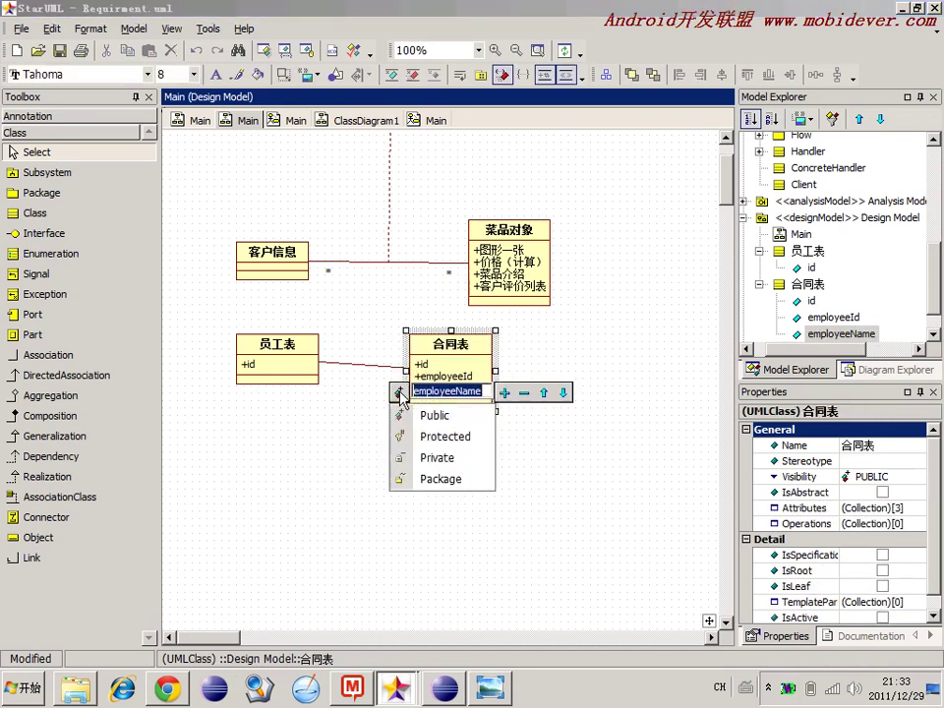
{"action": "left_click", "coordinate": [439, 458]}
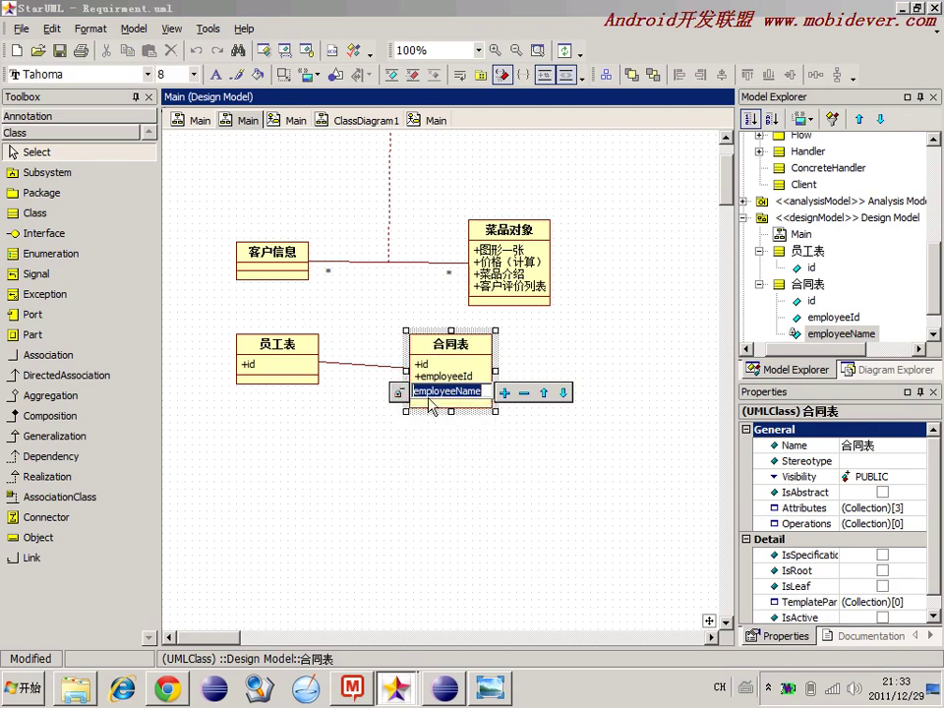
{"action": "left_click", "coordinate": [430, 357]}
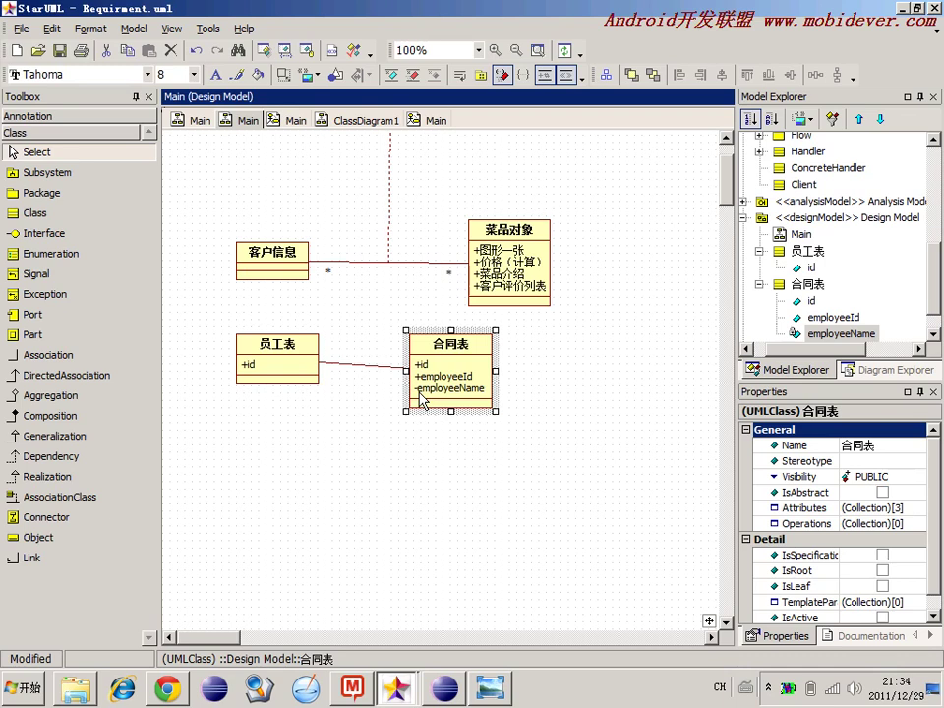
- Glance at the employee details image, switch to MindManager and add the note line 主键字段用什么类型？ after a blank line beneath 不一定！
{"action": "left_click", "coordinate": [491, 689]}
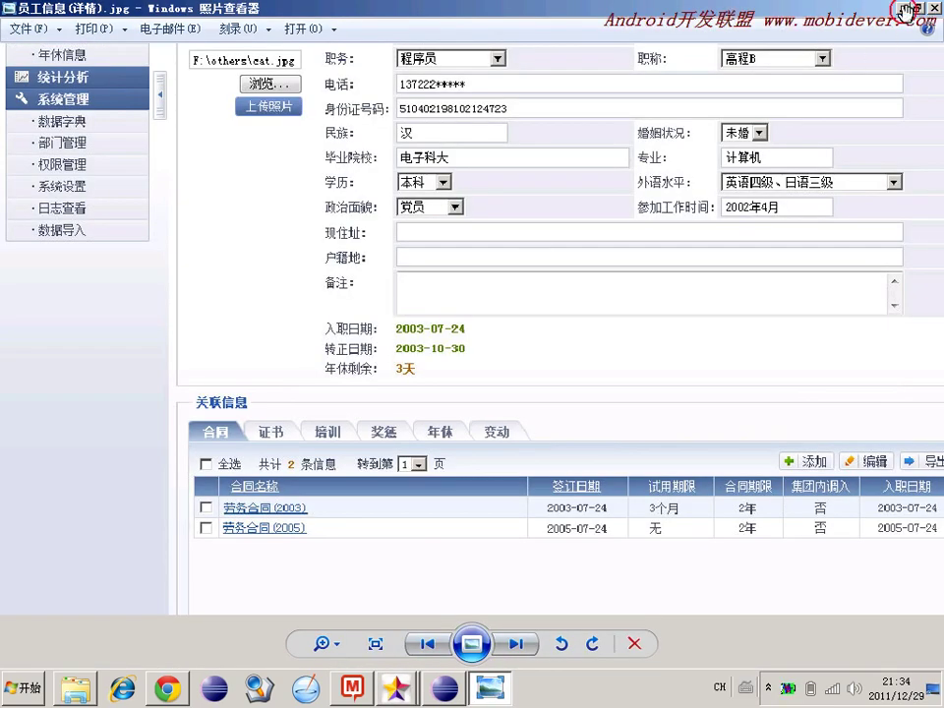
{"action": "left_click", "coordinate": [903, 12]}
{"action": "left_click", "coordinate": [352, 687]}
{"action": "left_click", "coordinate": [648, 381]}
{"action": "key", "text": "Return"}
{"action": "key", "text": "Return"}
{"action": "type", "text": "zhujian ziduan yongshenme leixing ?"}
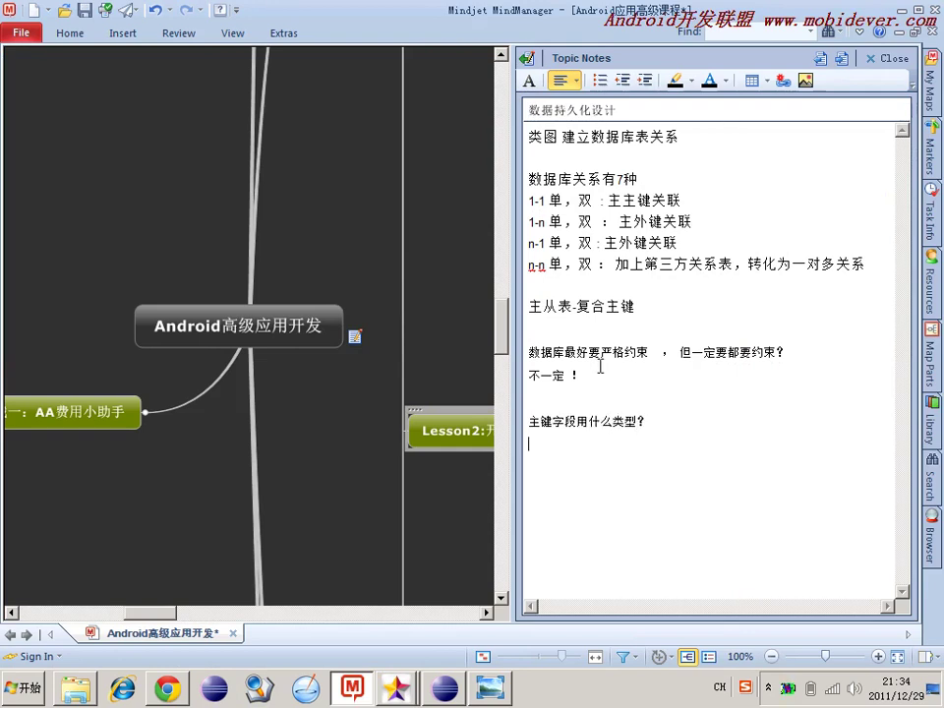
- Write auto int and GUID on two separate lines beneath 主键字段用什么类型？ in the notes
{"action": "type", "text": "auto int"}
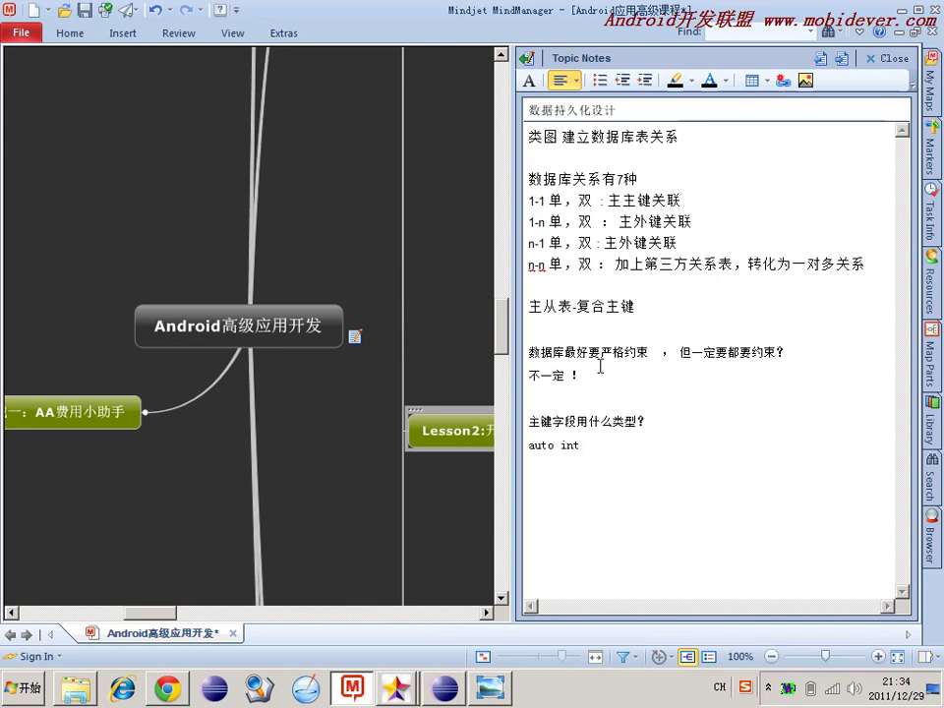
{"action": "key", "text": "Return"}
{"action": "type", "text": "GUID"}
{"action": "left_click", "coordinate": [567, 465]}
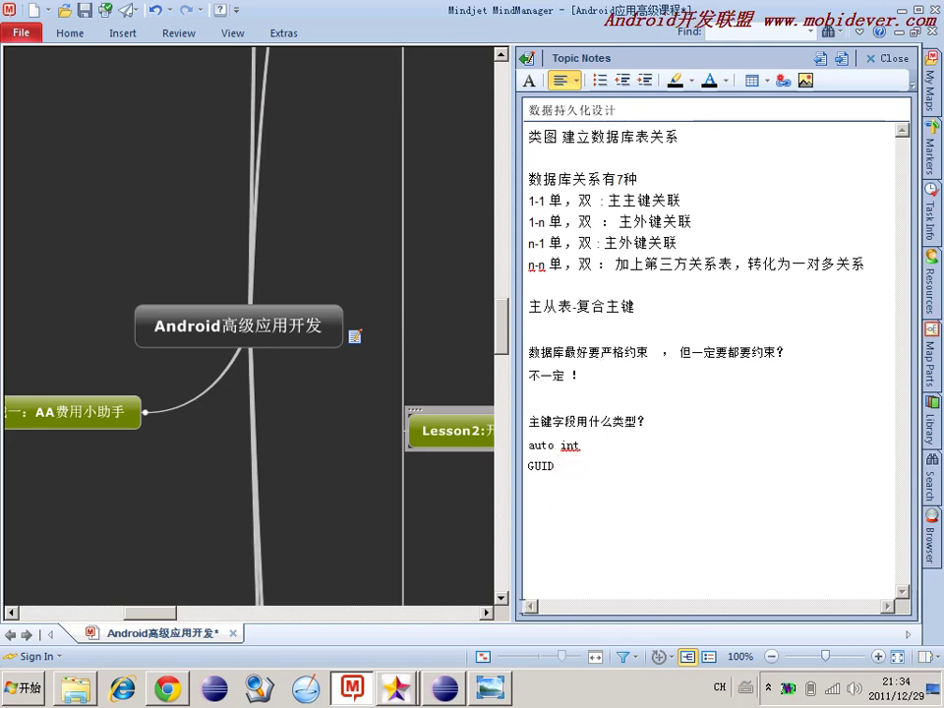
{"action": "left_click", "coordinate": [568, 465]}
{"action": "left_click", "coordinate": [568, 459]}
{"action": "double_click", "coordinate": [568, 447]}
{"action": "double_click", "coordinate": [542, 469]}
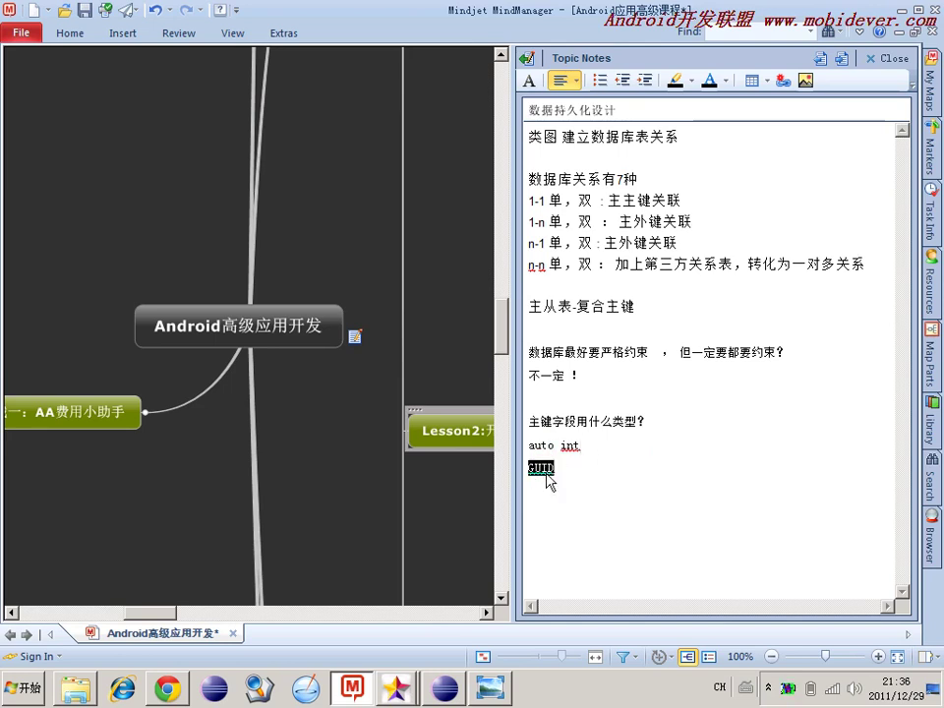
{"action": "left_click", "coordinate": [548, 479]}
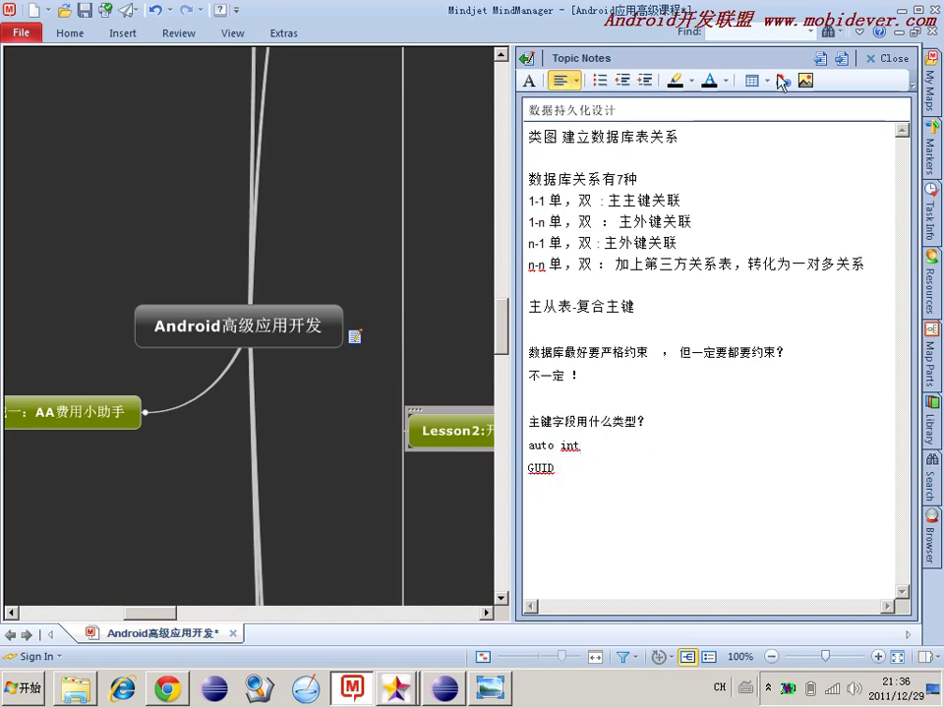
- Close the topic notes and bring the 迭代式设计 branch of Lesson4:基于UML的软件设计 into view in the map
{"action": "left_click_drag", "start_coordinate": [556, 470], "coordinate": [545, 265]}
{"action": "left_click", "coordinate": [545, 264]}
{"action": "key", "text": "ctrl+t"}
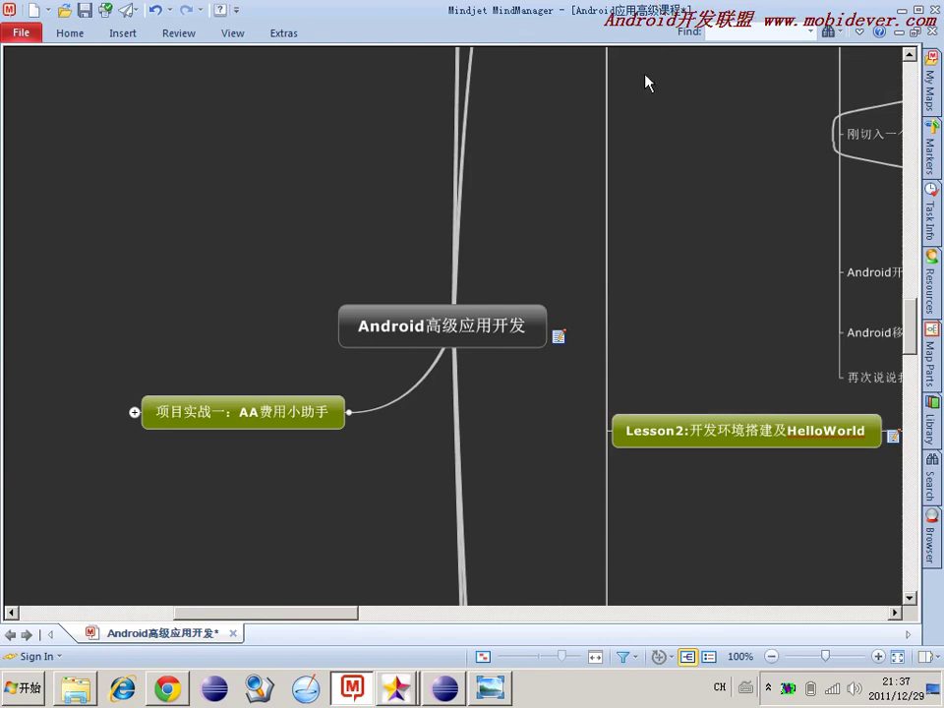
{"action": "scroll", "coordinate": [643, 363], "scroll_direction": "down", "scroll_amount": 3}
{"action": "scroll", "coordinate": [437, 558], "scroll_direction": "down", "scroll_amount": 9}
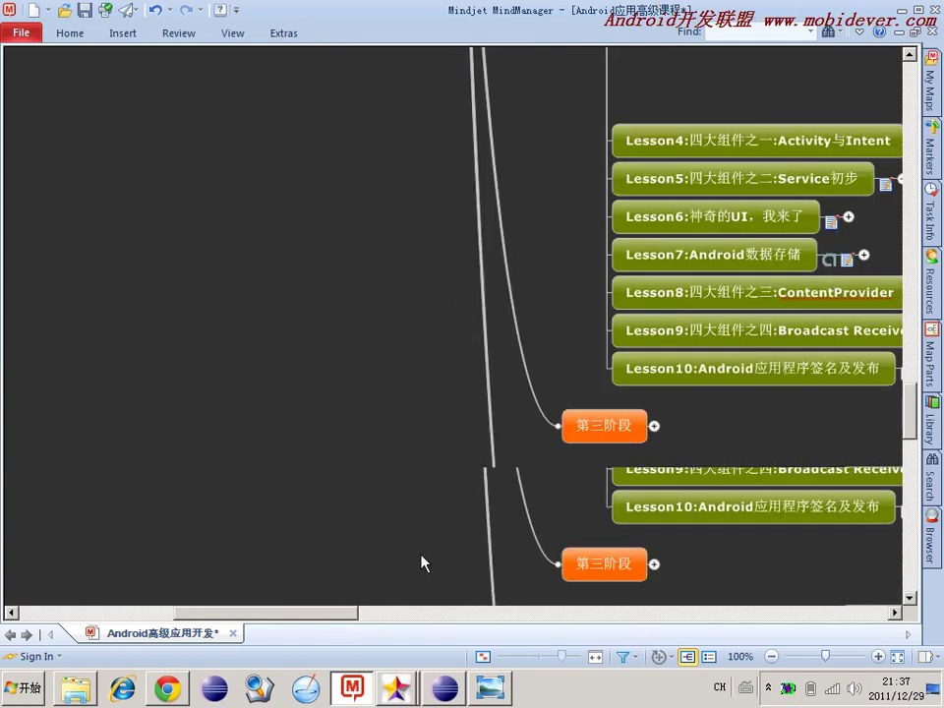
{"action": "left_click_drag", "start_coordinate": [348, 613], "coordinate": [481, 617]}
{"action": "scroll", "coordinate": [449, 555], "scroll_direction": "down", "scroll_amount": 8}
{"action": "scroll", "coordinate": [449, 554], "scroll_direction": "up", "scroll_amount": 4}
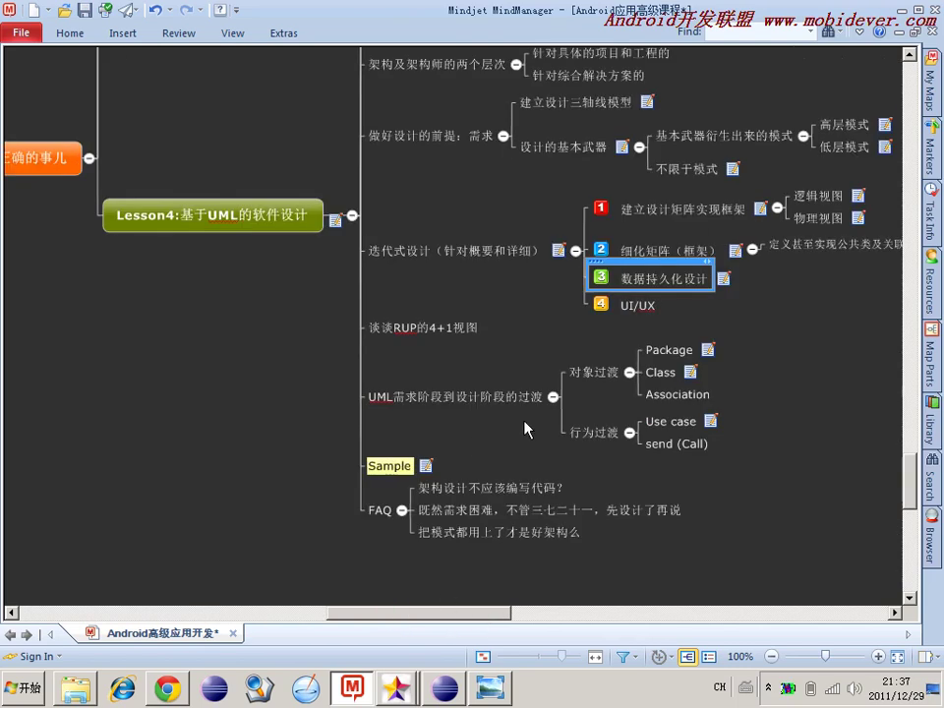
{"action": "scroll", "coordinate": [630, 286], "scroll_direction": "up", "scroll_amount": 3}
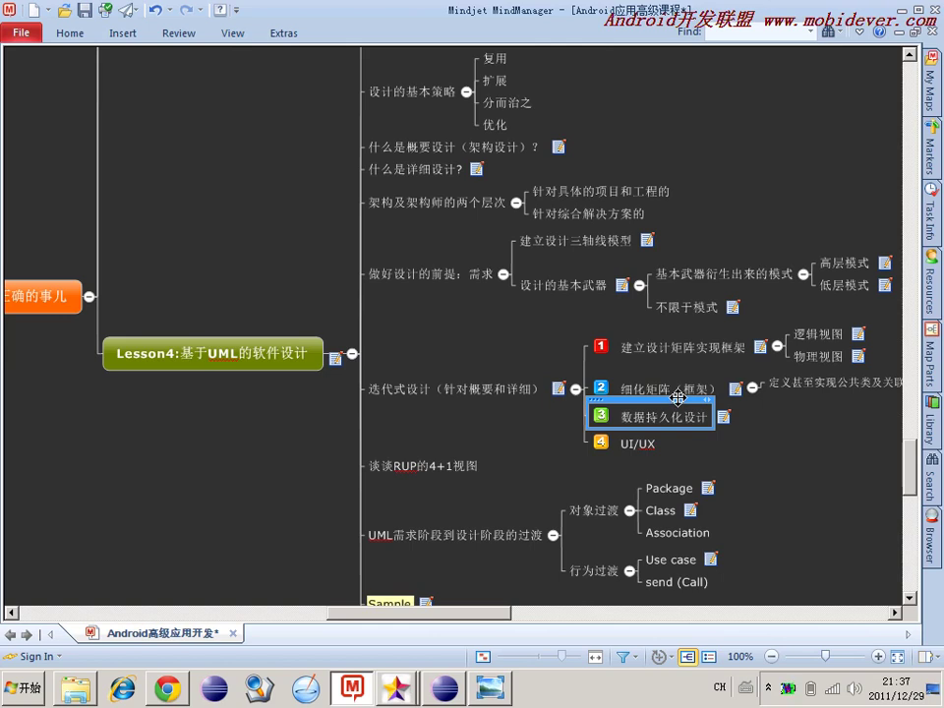
- Select the UI/UX topic, examine the employee details page image in Windows Photo Viewer, and return to the mind map
{"action": "left_click", "coordinate": [630, 441]}
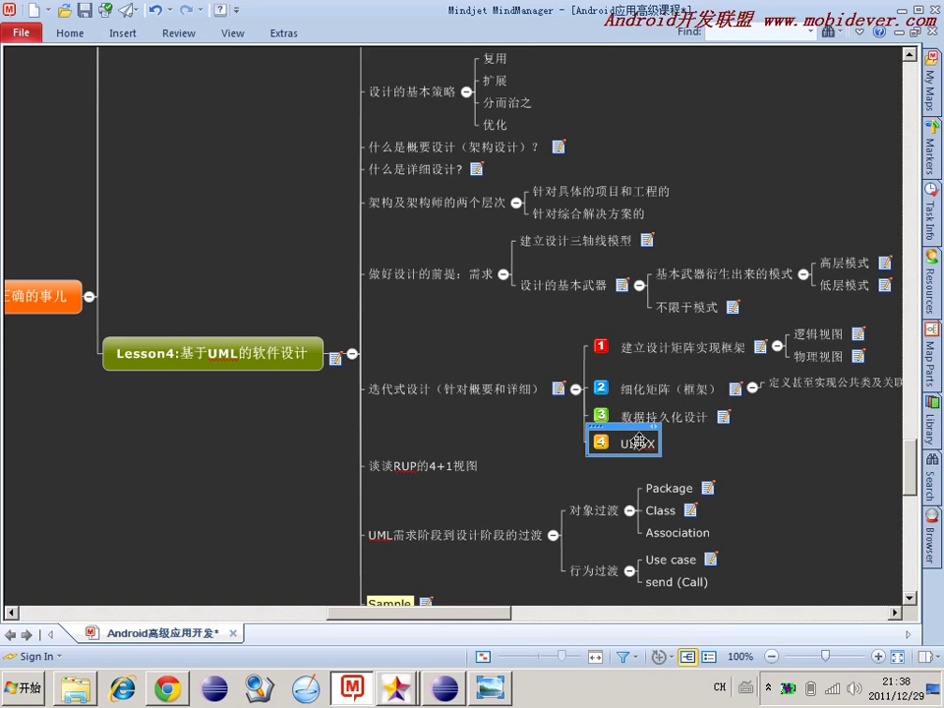
{"action": "key", "text": "alt+Tab"}
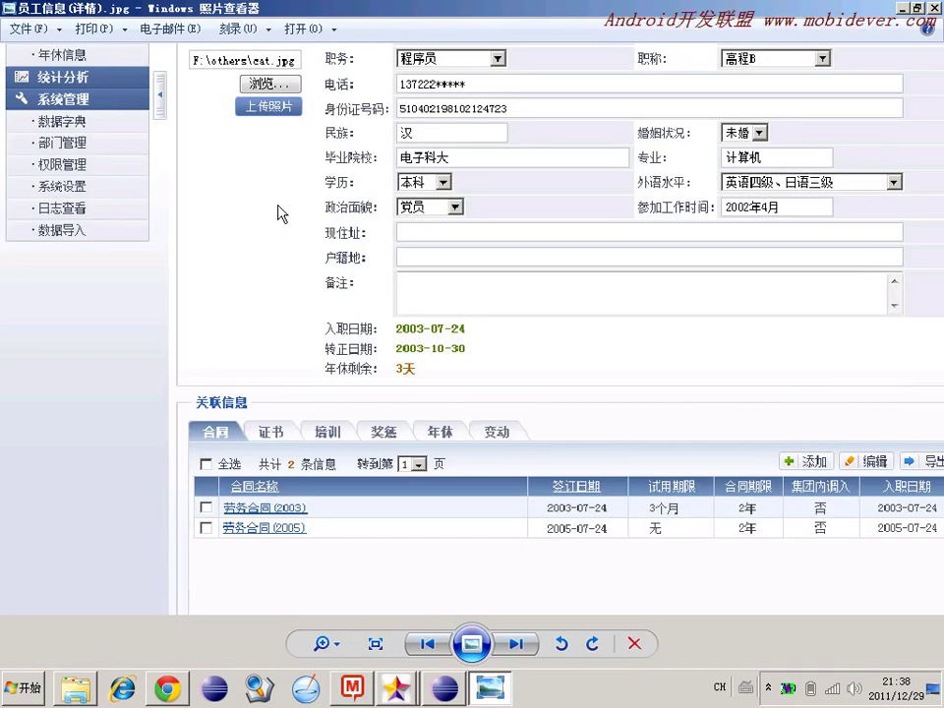
{"action": "scroll", "coordinate": [280, 204], "scroll_direction": "up", "scroll_amount": 2}
{"action": "scroll", "coordinate": [304, 202], "scroll_direction": "down", "scroll_amount": 3}
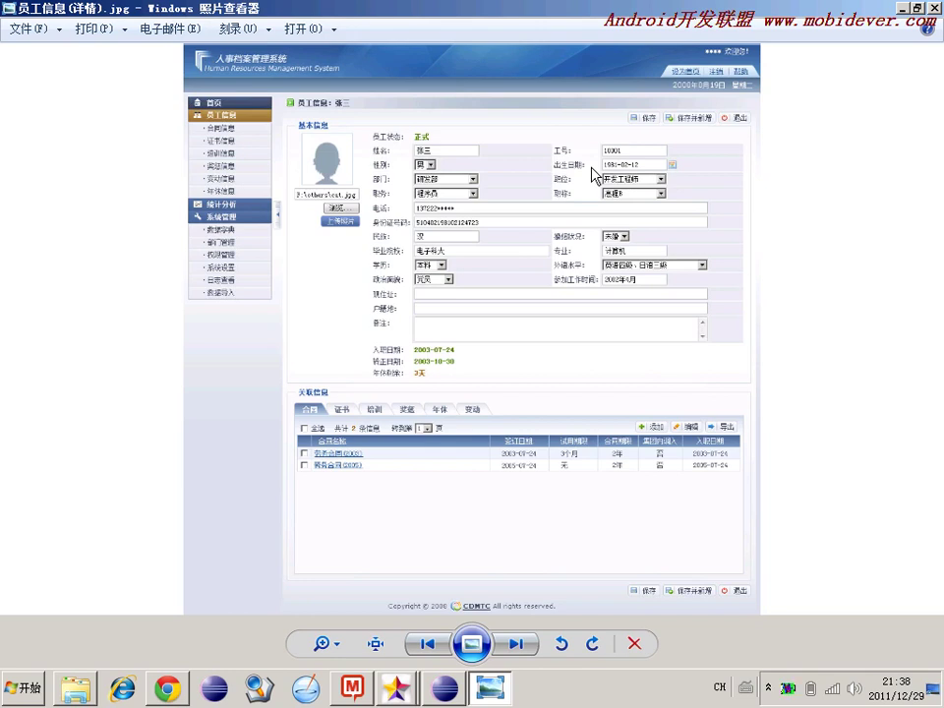
{"action": "left_click", "coordinate": [912, 7]}
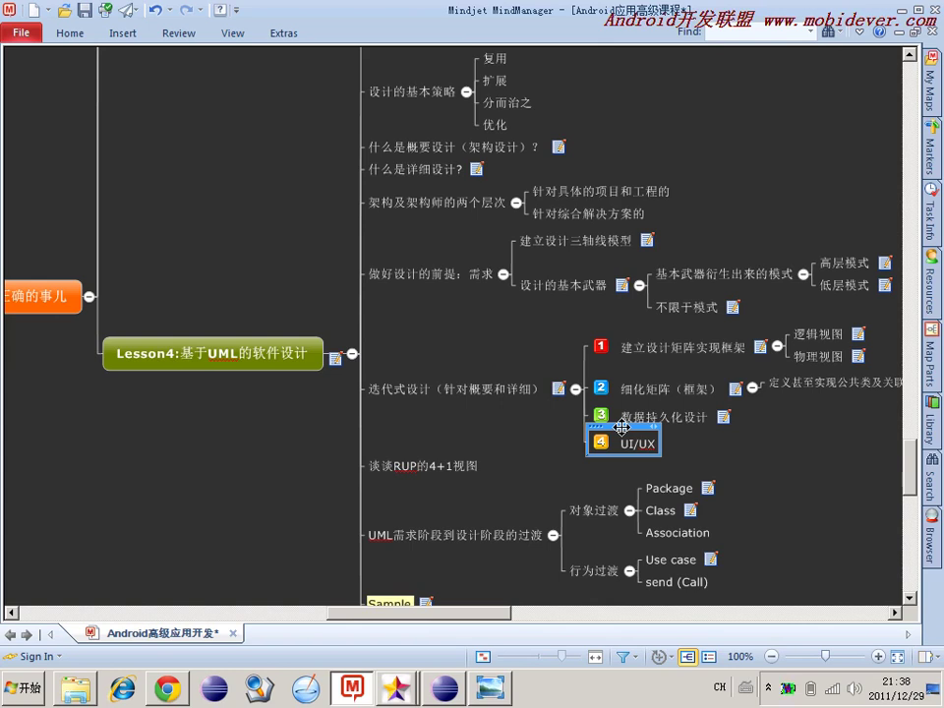
- Review the 数据持久化设计 and 迭代式设计 topics, ending on the 谈谈RUP的4+1视图 topic
{"action": "left_click", "coordinate": [672, 411]}
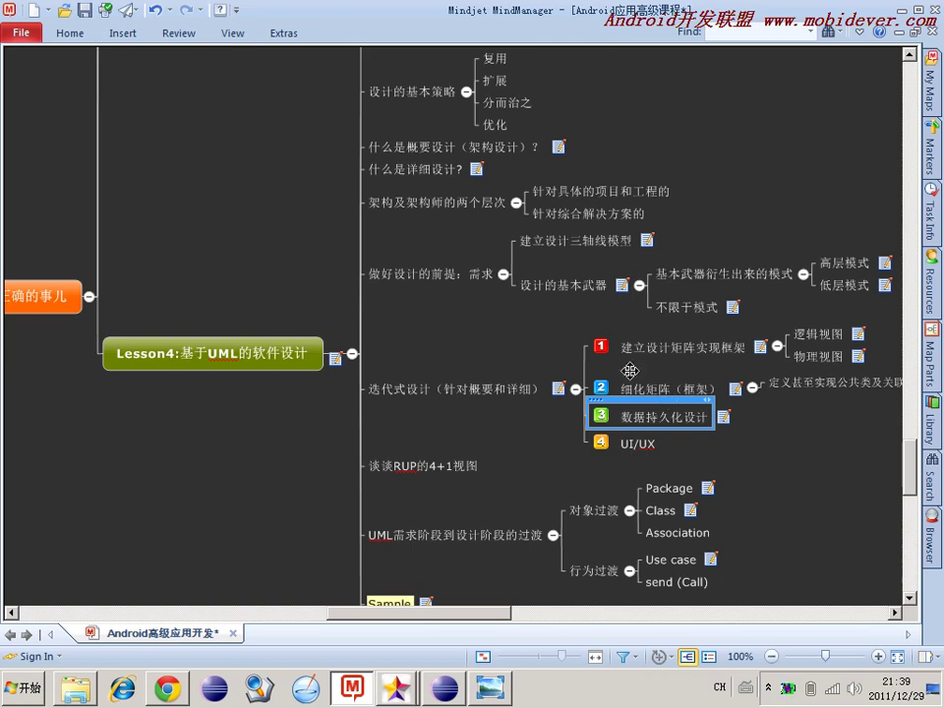
{"action": "left_click", "coordinate": [462, 394]}
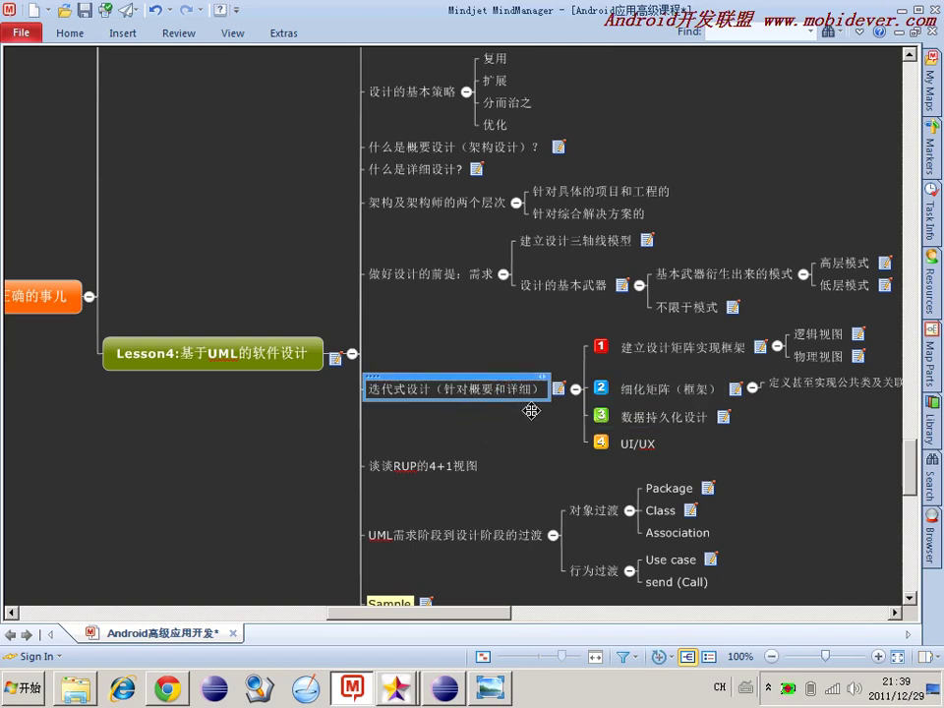
{"action": "scroll", "coordinate": [498, 356], "scroll_direction": "down", "scroll_amount": 3}
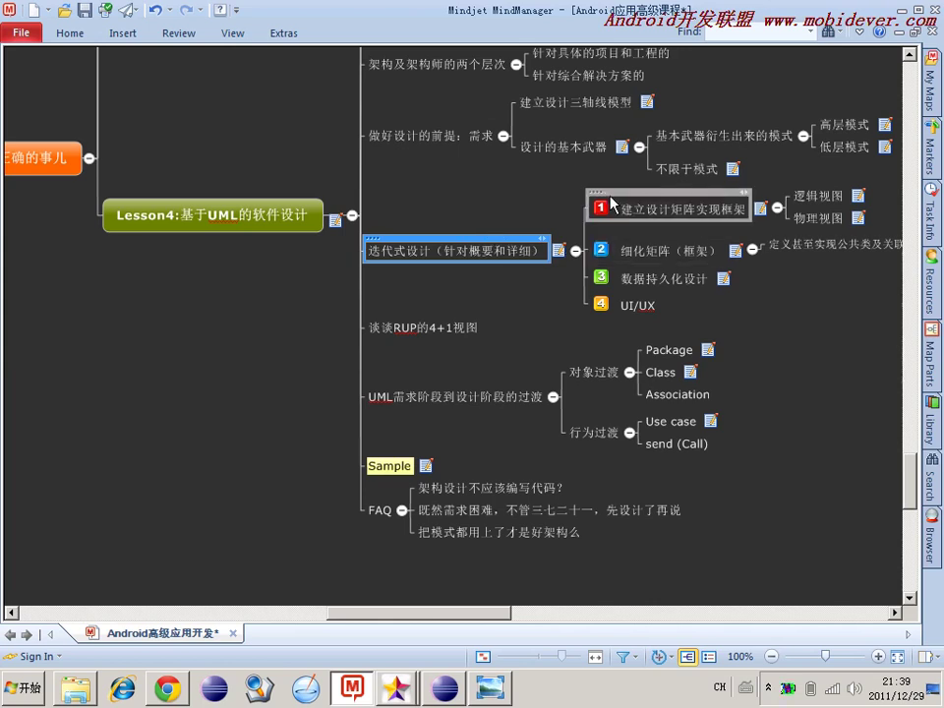
{"action": "left_click", "coordinate": [417, 317]}
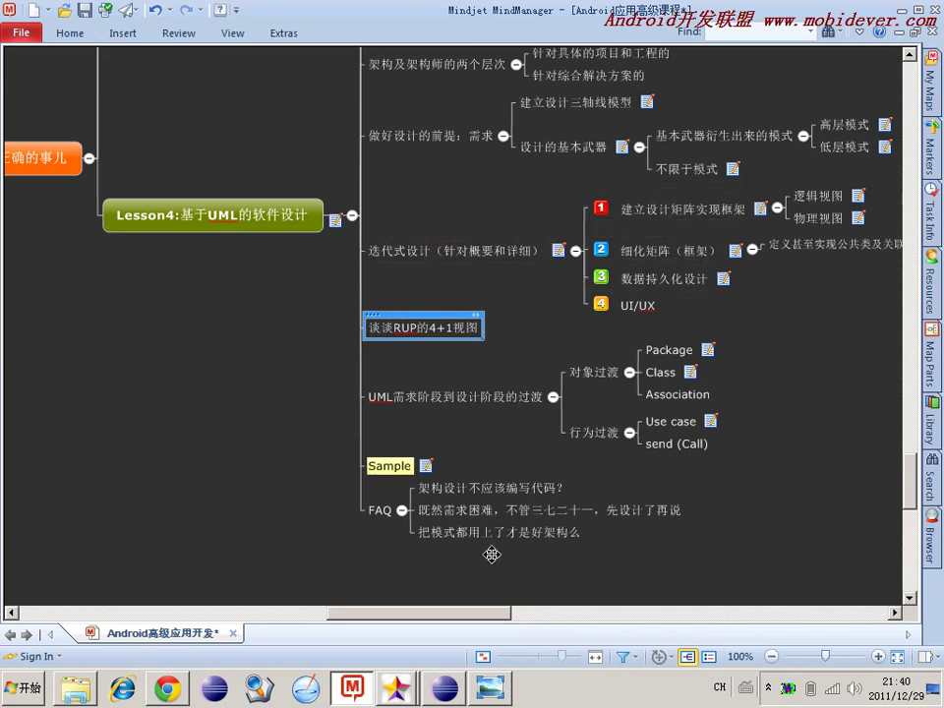
- Close the two StarUML windows holding Requirment.uml and AndroidlTalkDesign.uml, answering the closing dialogs
{"action": "left_click", "coordinate": [445, 688]}
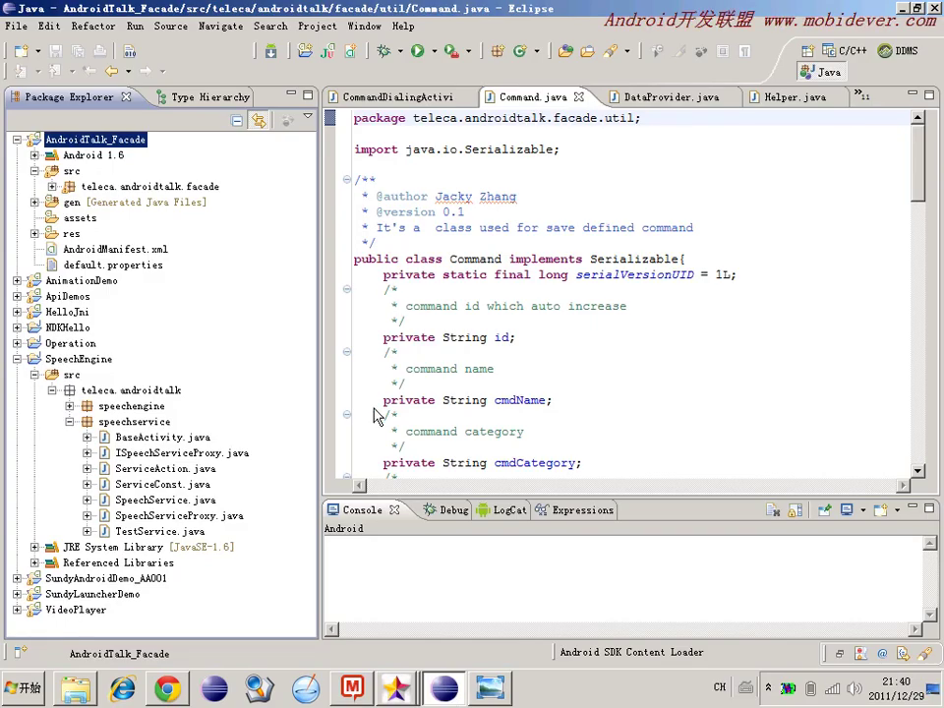
{"action": "left_click", "coordinate": [396, 629]}
{"action": "left_click", "coordinate": [397, 689]}
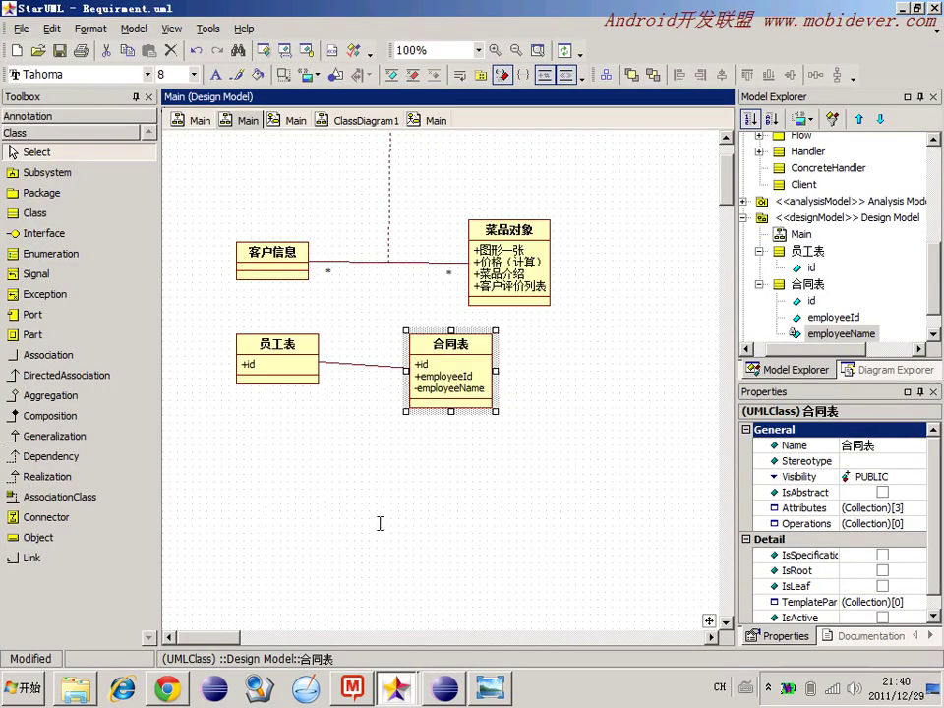
{"action": "left_click", "coordinate": [931, 8]}
{"action": "left_click", "coordinate": [482, 395]}
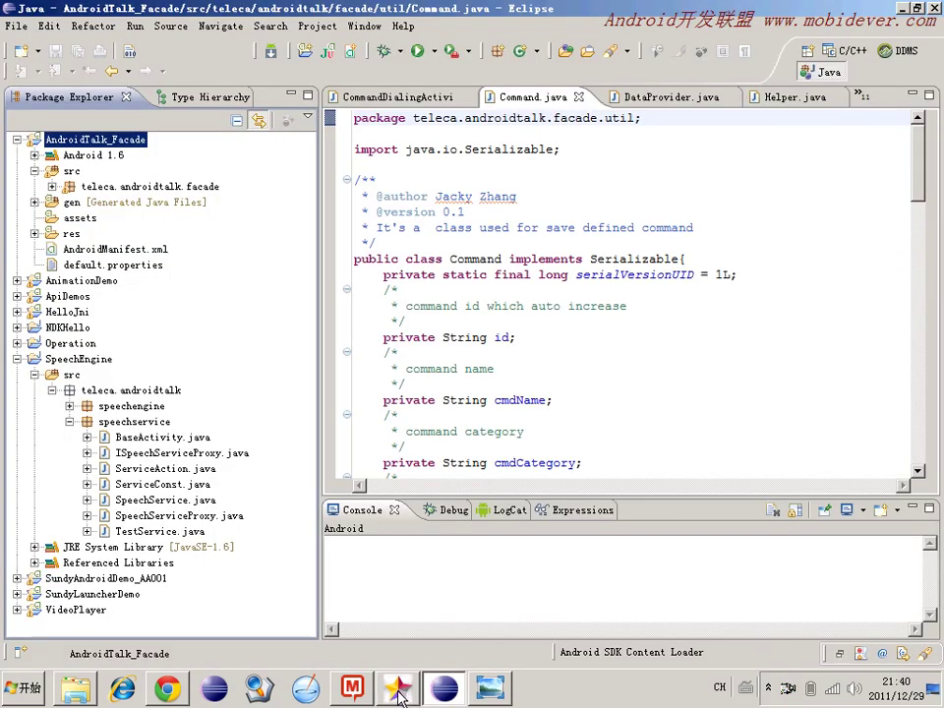
{"action": "left_click", "coordinate": [398, 660]}
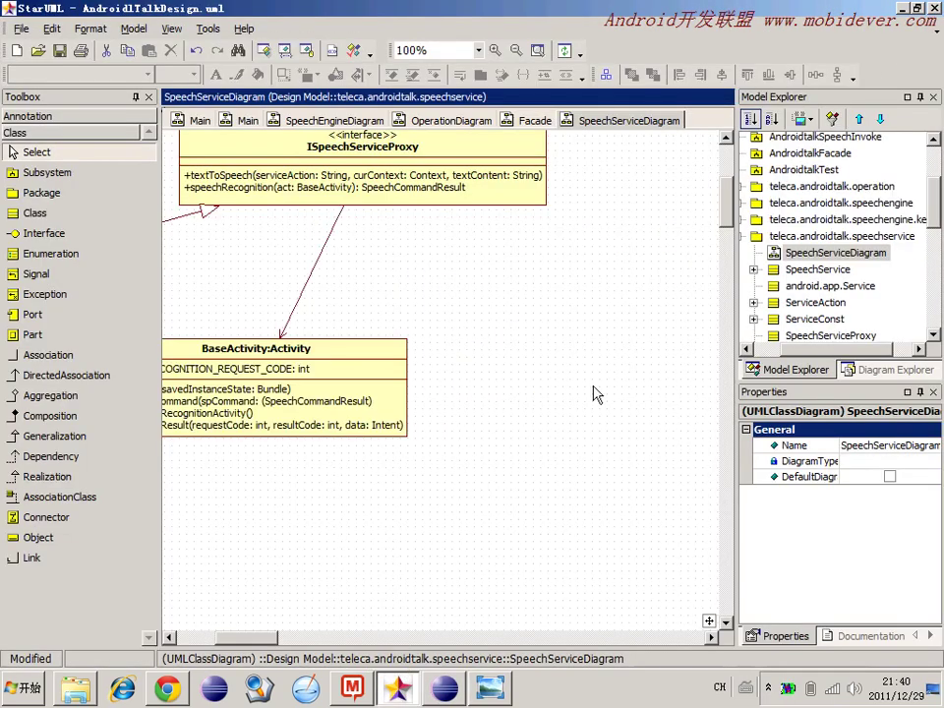
{"action": "left_click", "coordinate": [931, 7]}
{"action": "left_click", "coordinate": [507, 399]}
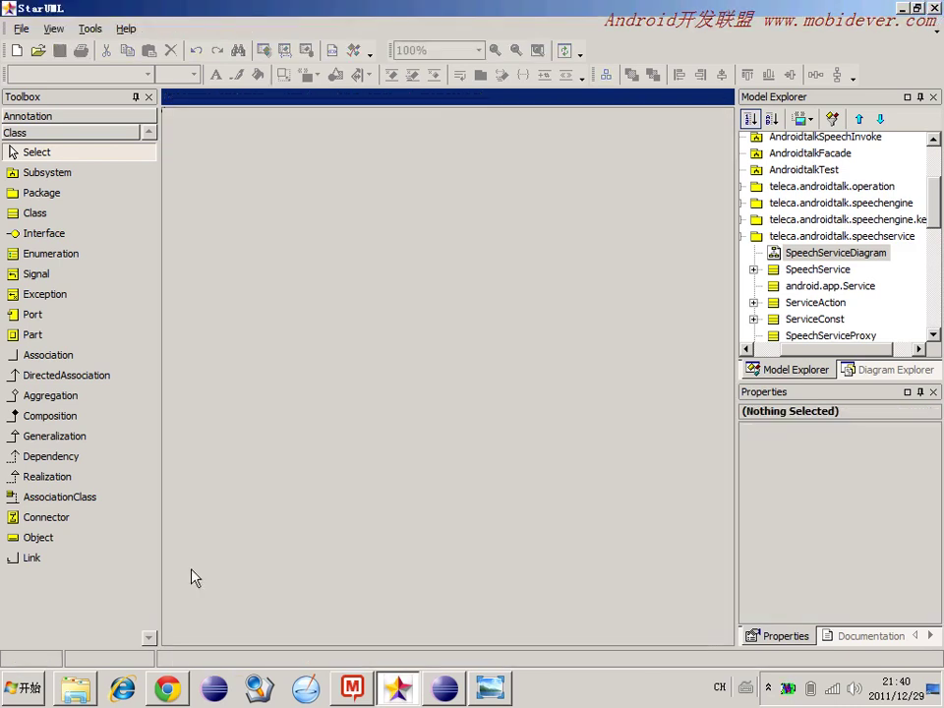
- Start StarUML and create a new project based on the 4+1 View Model approach
{"action": "left_click", "coordinate": [22, 687]}
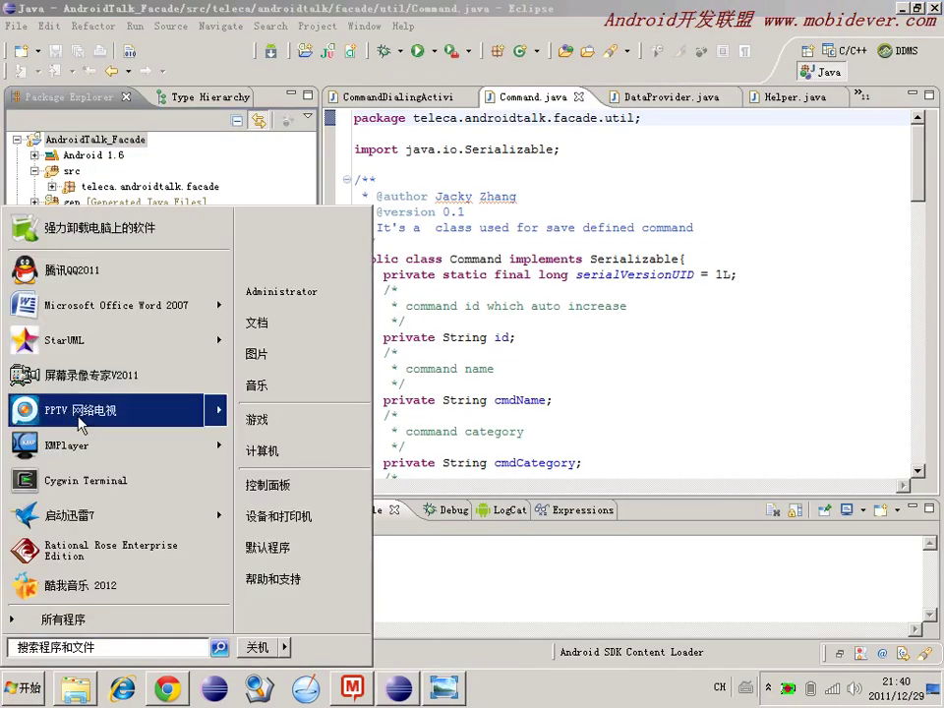
{"action": "left_click", "coordinate": [110, 339]}
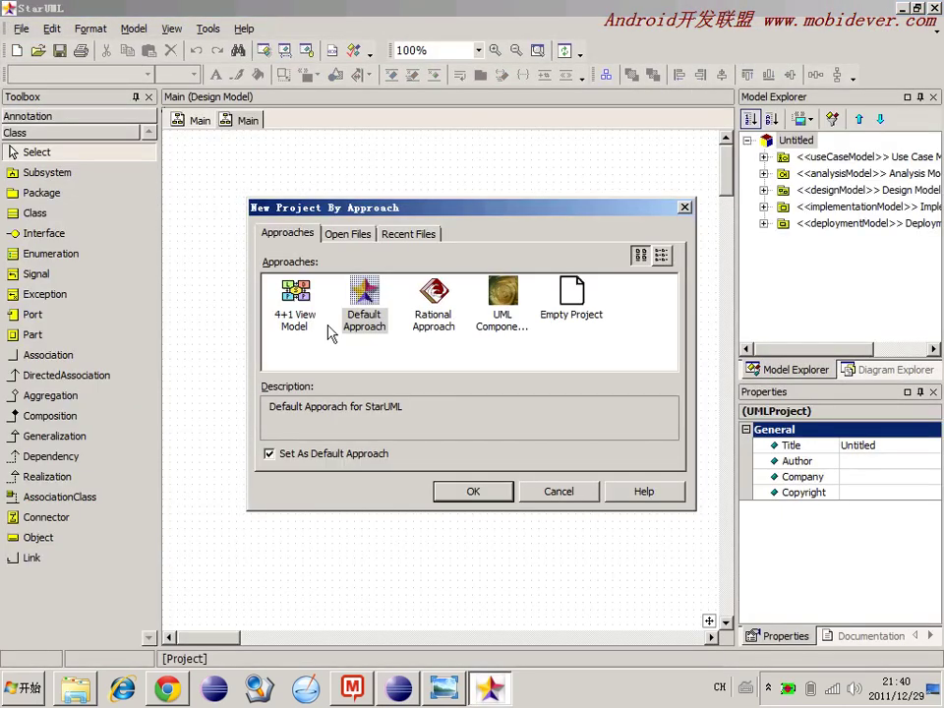
{"action": "double_click", "coordinate": [295, 307]}
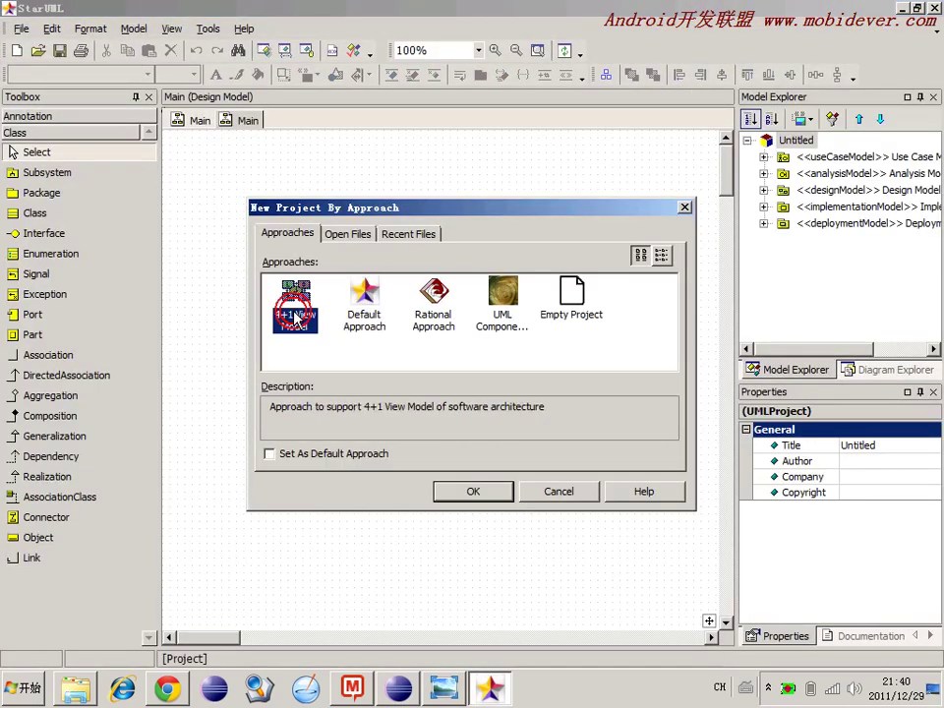
- Expand the Scenarios and Logical View models in the project tree and inspect the Main diagram in each
{"action": "left_click", "coordinate": [819, 158]}
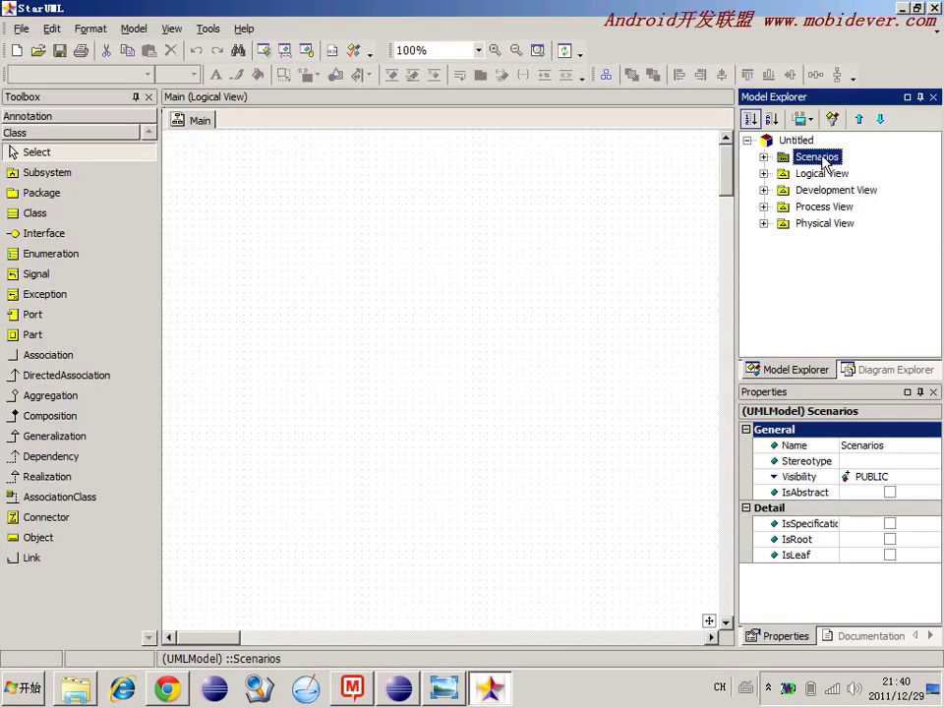
{"action": "left_click", "coordinate": [801, 174]}
{"action": "double_click", "coordinate": [819, 158]}
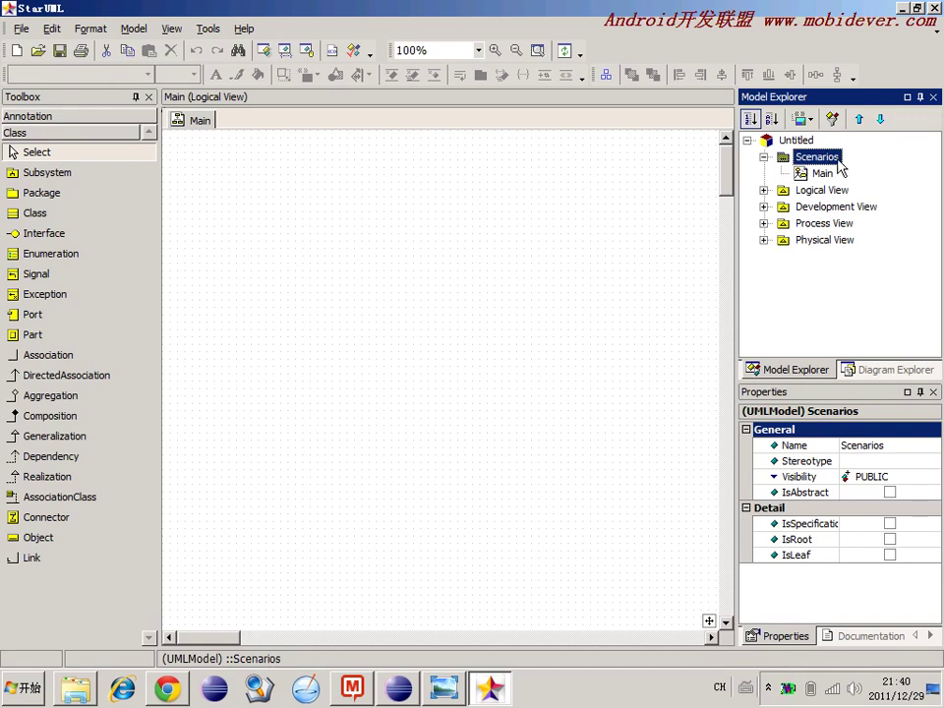
{"action": "left_click", "coordinate": [813, 174]}
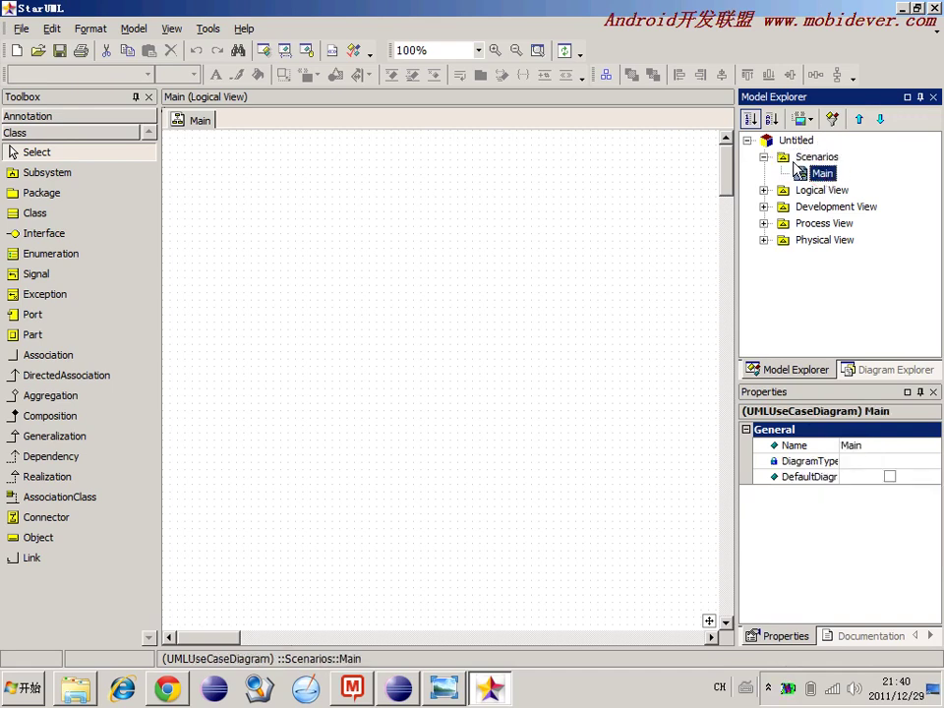
{"action": "left_click", "coordinate": [807, 192]}
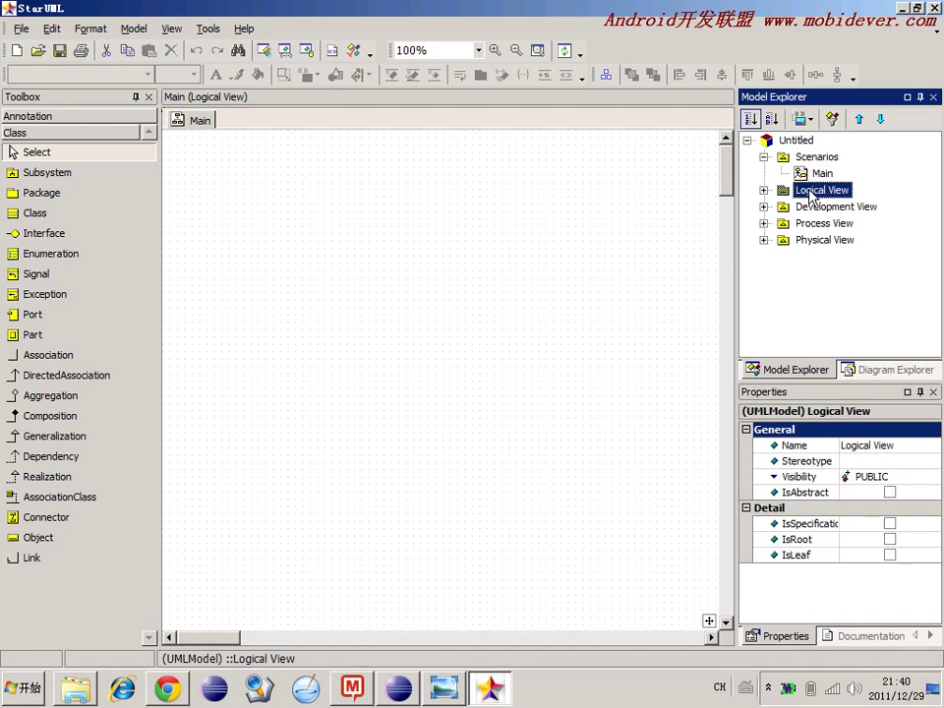
{"action": "double_click", "coordinate": [810, 192]}
{"action": "left_click", "coordinate": [817, 207]}
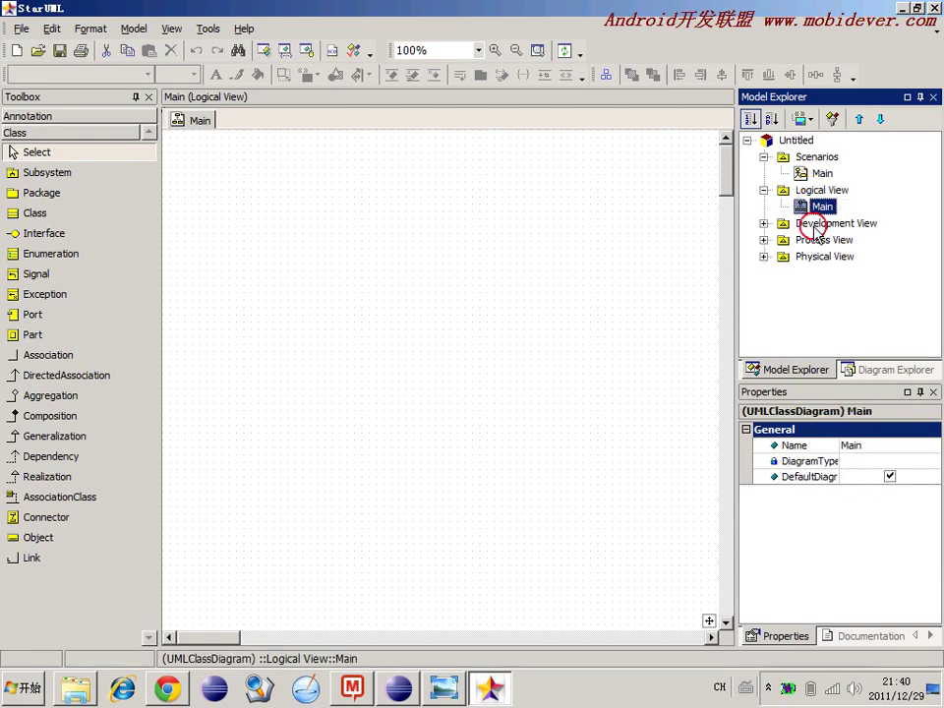
- Inspect the Main diagrams of the Development, Process and Physical views, opening the Physical View's one, and close StarUML
{"action": "double_click", "coordinate": [812, 224]}
{"action": "left_click", "coordinate": [820, 240]}
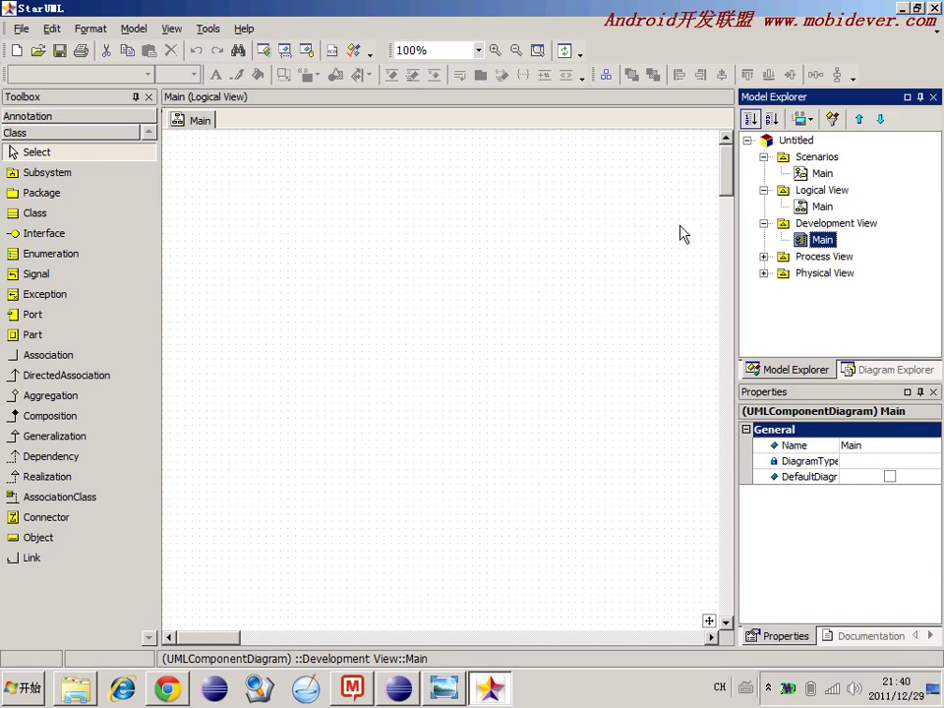
{"action": "double_click", "coordinate": [836, 257]}
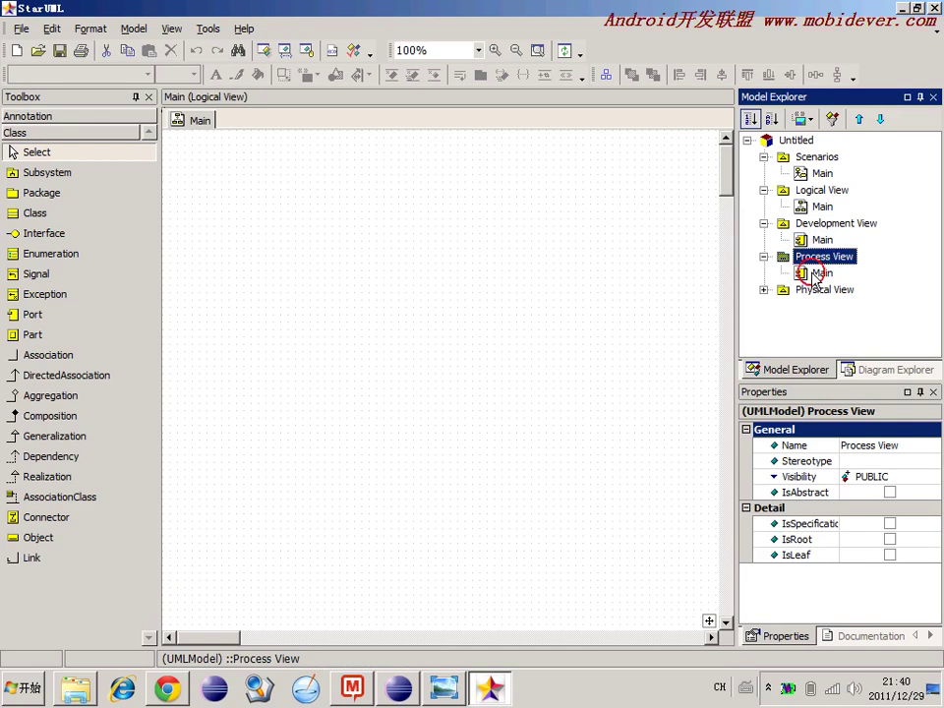
{"action": "left_click", "coordinate": [814, 275]}
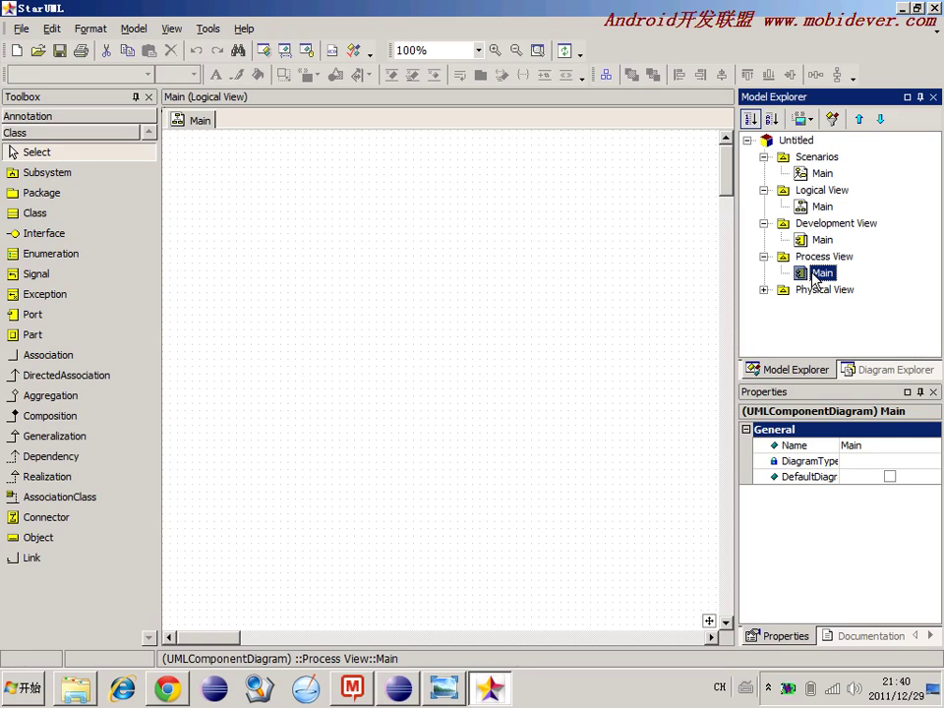
{"action": "double_click", "coordinate": [808, 290]}
{"action": "double_click", "coordinate": [816, 307]}
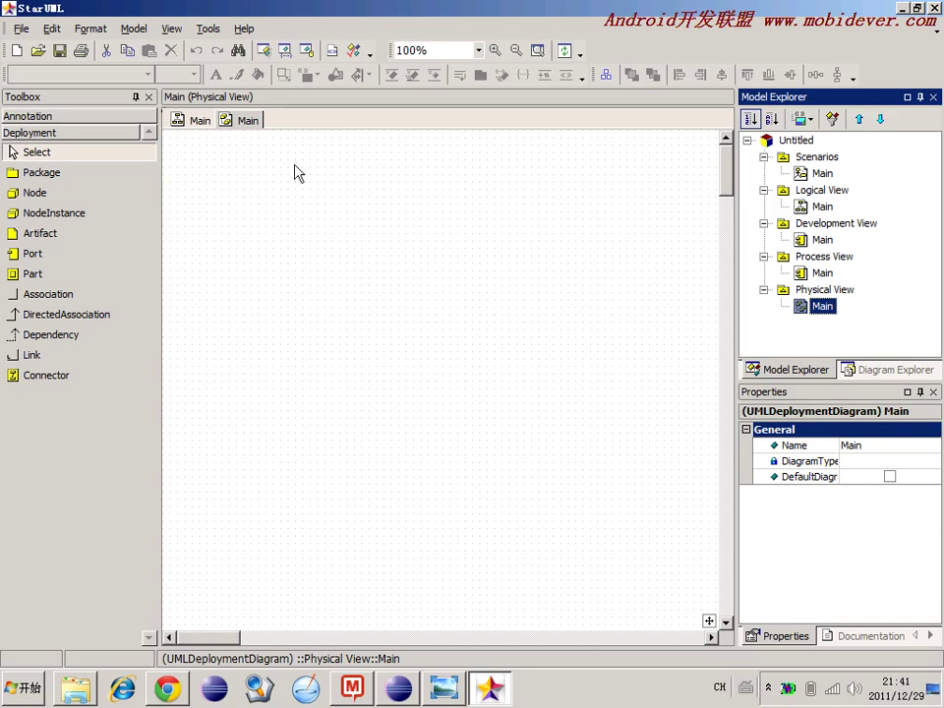
{"action": "left_click", "coordinate": [934, 9]}
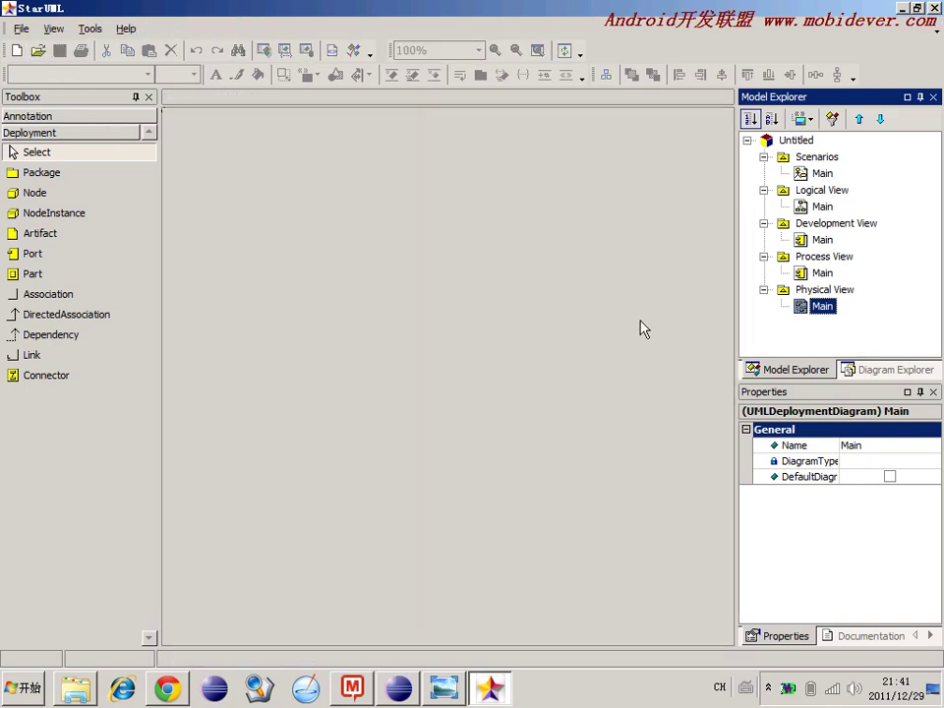
- Start StarUML again and create a new project based on the Rational Approach
{"action": "left_click", "coordinate": [22, 687]}
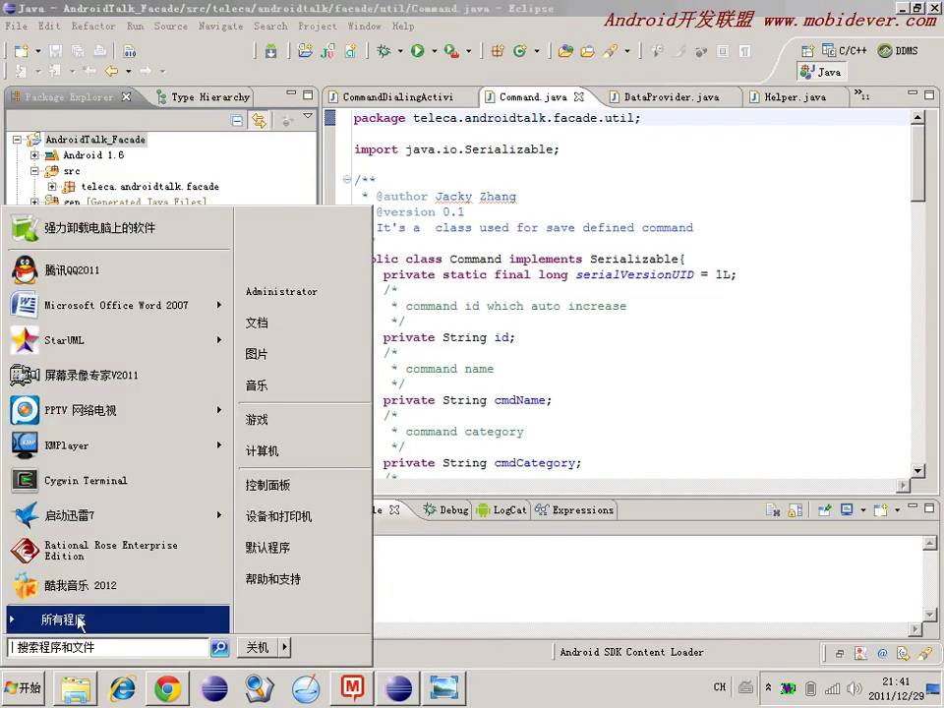
{"action": "left_click", "coordinate": [113, 350]}
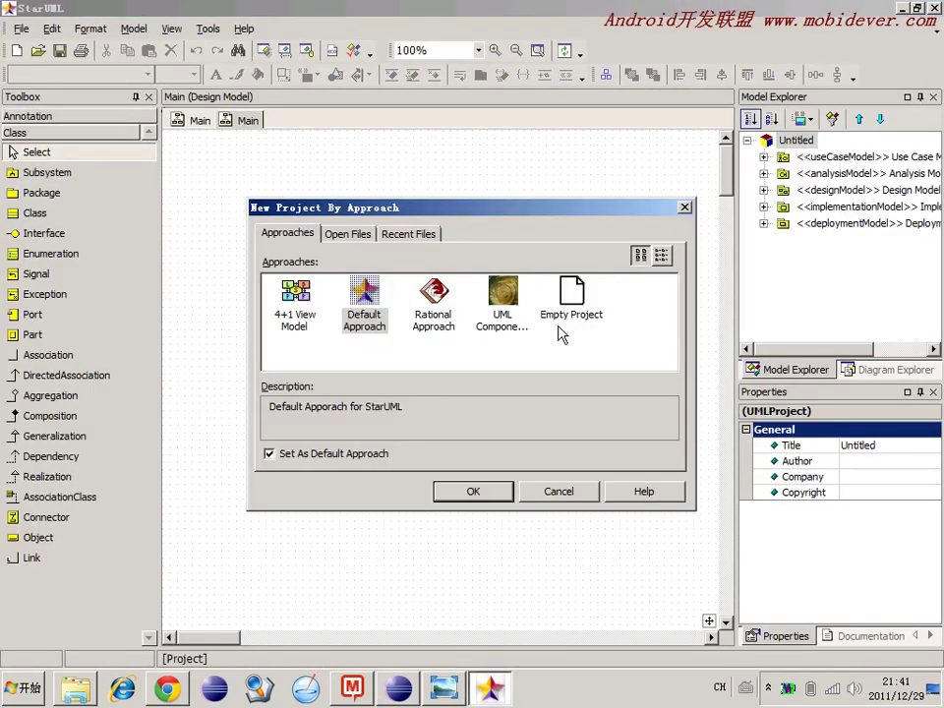
{"action": "left_click", "coordinate": [427, 295]}
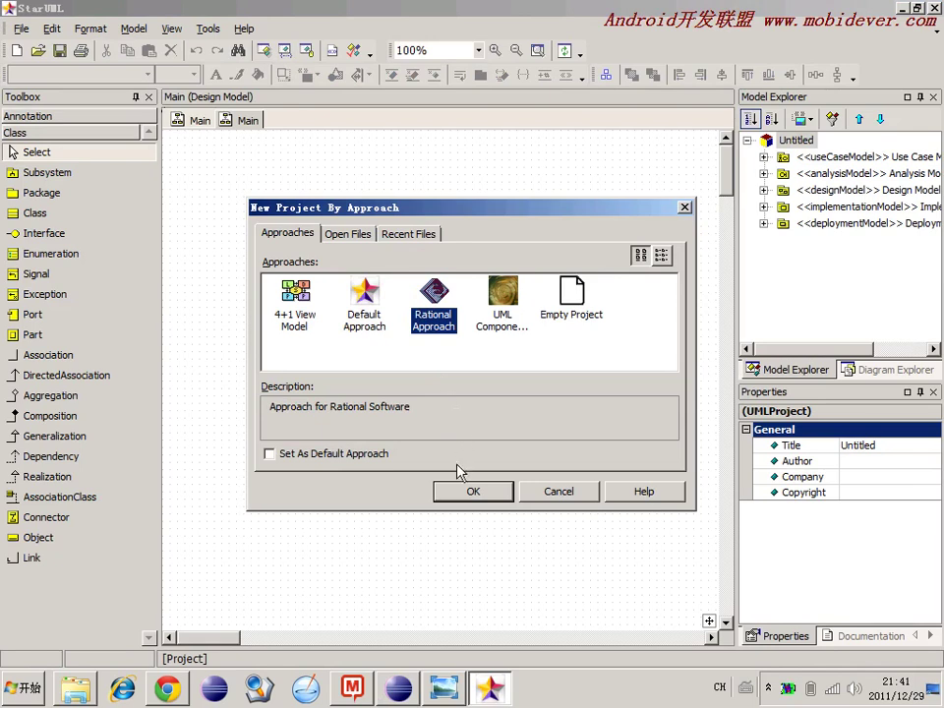
{"action": "left_click", "coordinate": [470, 491]}
- Review the Use Case, Logical, Component and Deployment views of the Rational project and close StarUML
{"action": "left_click", "coordinate": [805, 164]}
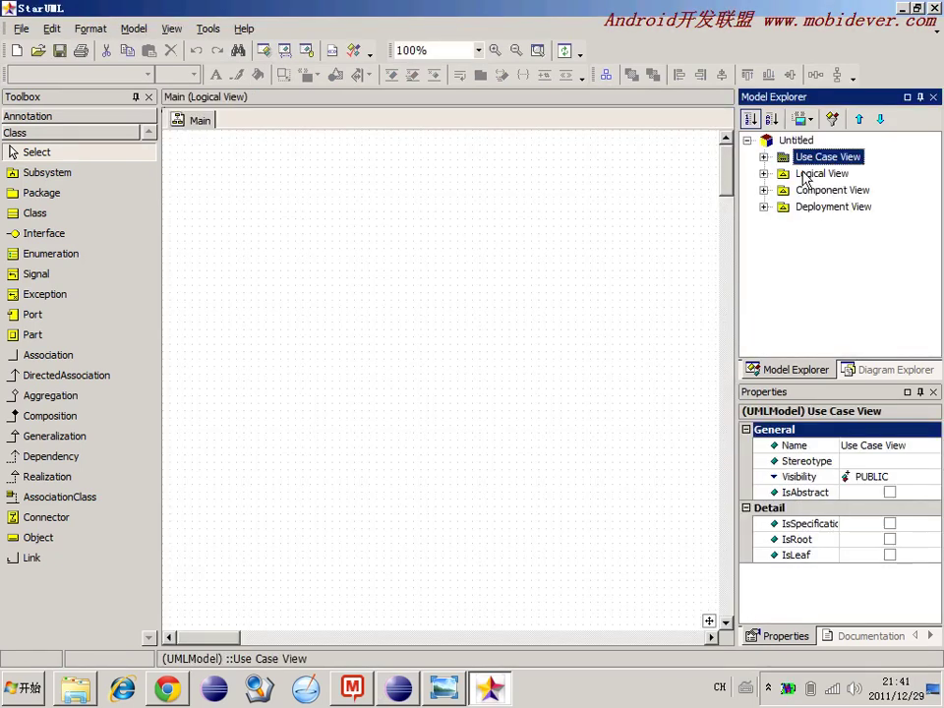
{"action": "left_click", "coordinate": [809, 173]}
{"action": "left_click", "coordinate": [817, 190]}
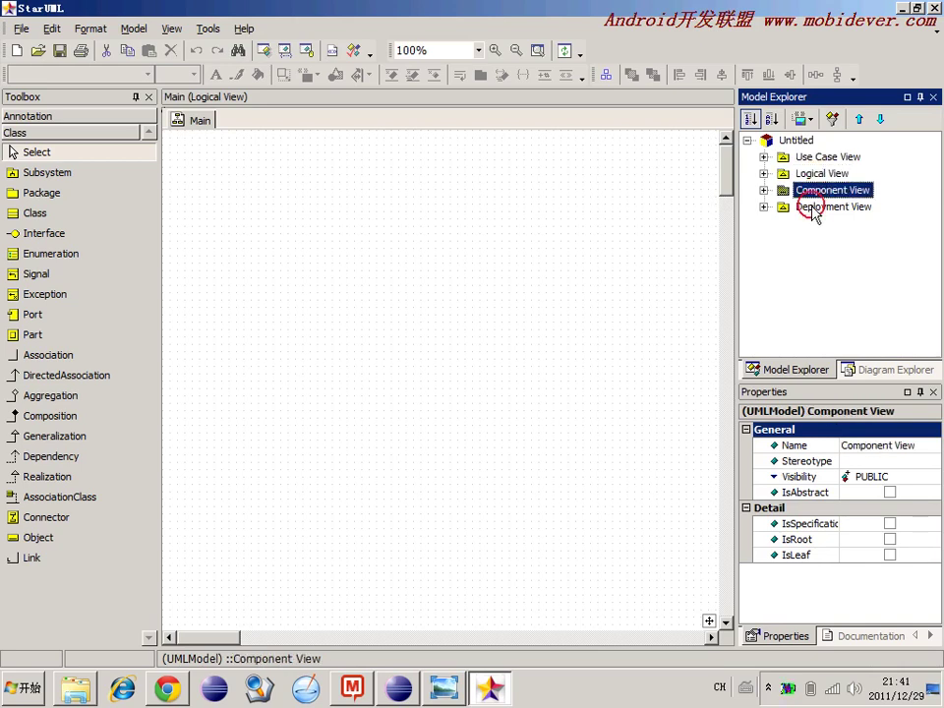
{"action": "left_click", "coordinate": [811, 208]}
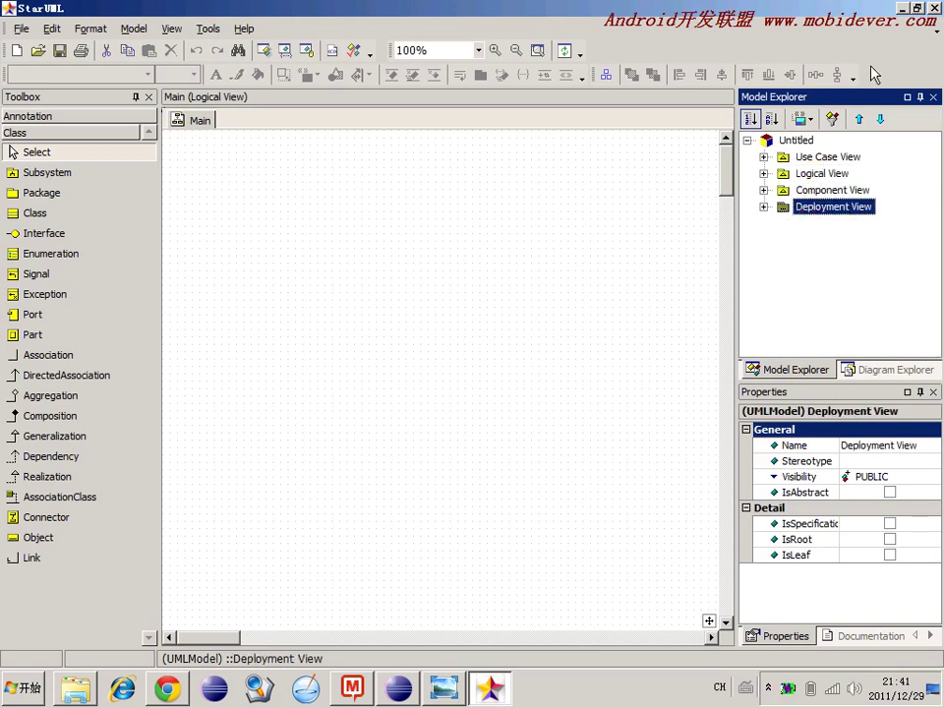
{"action": "key", "text": "alt+F4"}
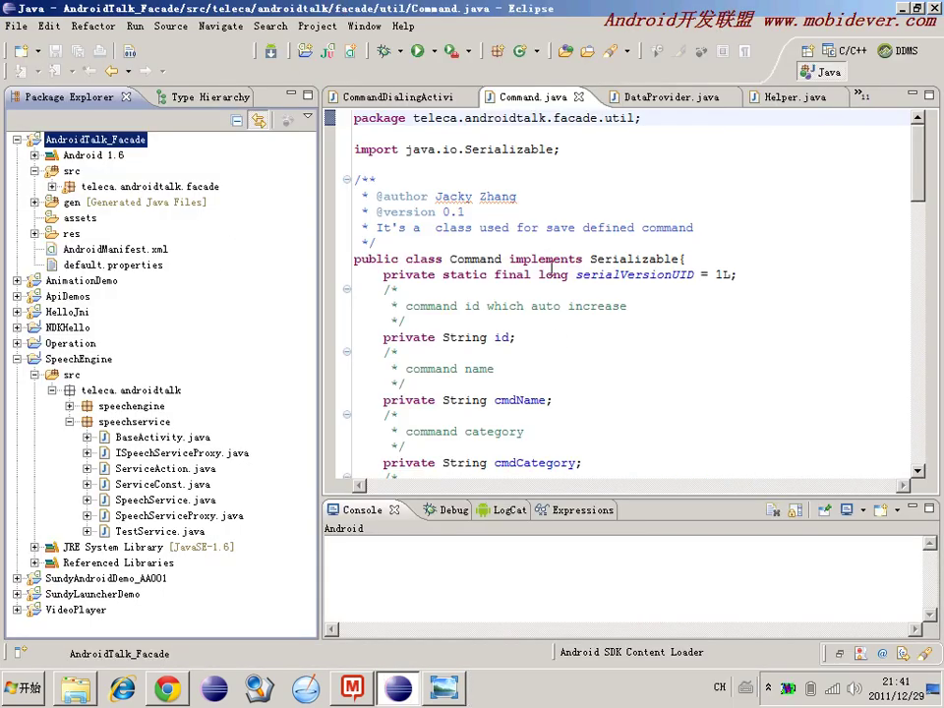
- Switch to the MindManager map and review the UML需求阶段到设计阶段的过渡 topic, through 对象过渡 to its Package subtopic
{"action": "left_click", "coordinate": [352, 688]}
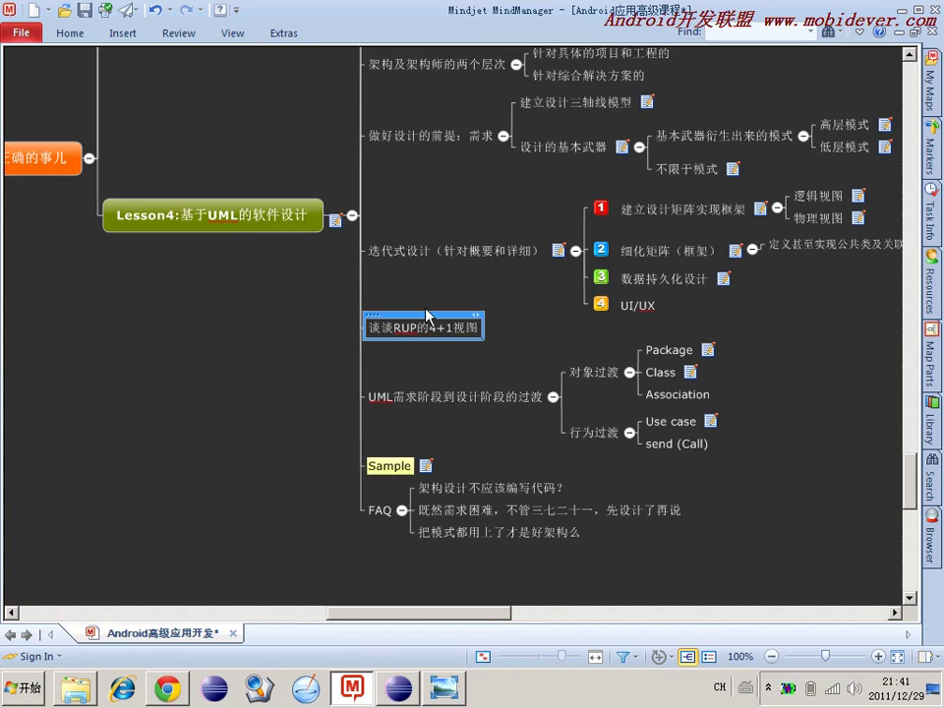
{"action": "left_click", "coordinate": [459, 380]}
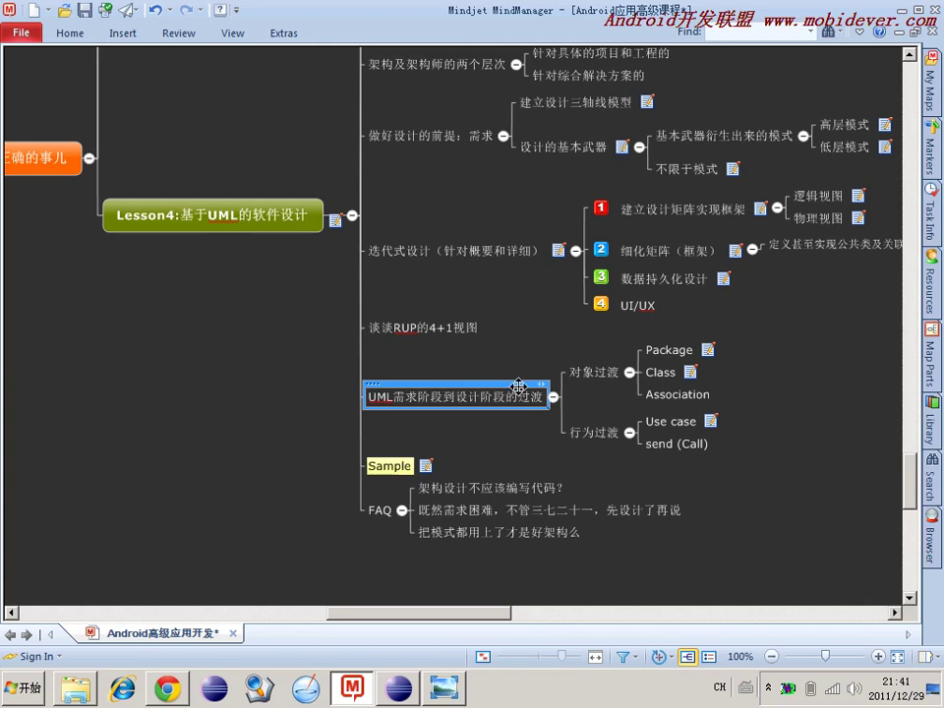
{"action": "left_click", "coordinate": [594, 361]}
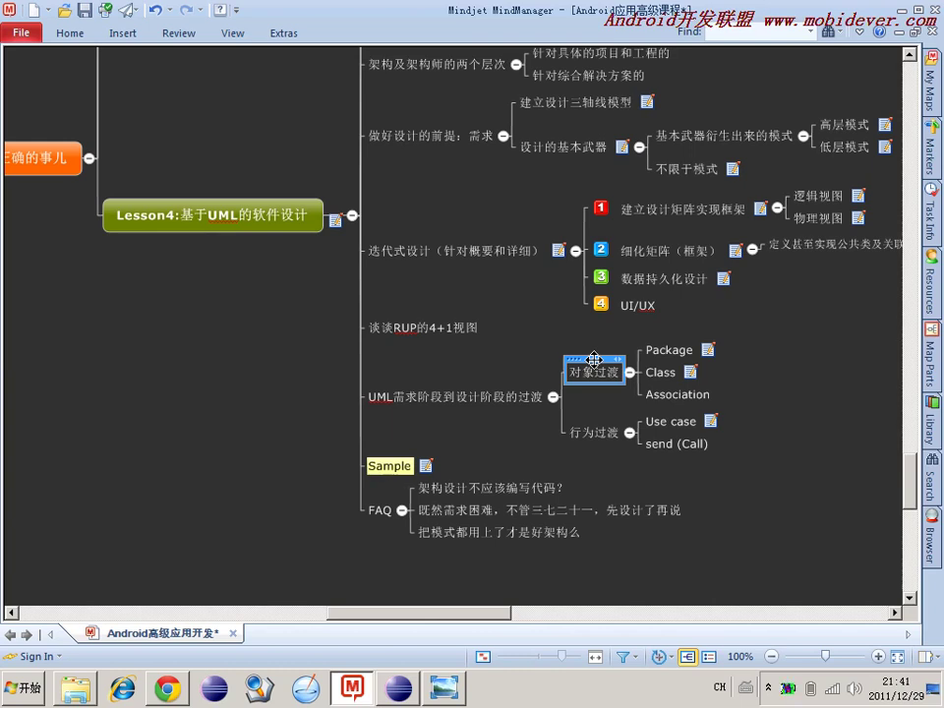
{"action": "left_click", "coordinate": [667, 349]}
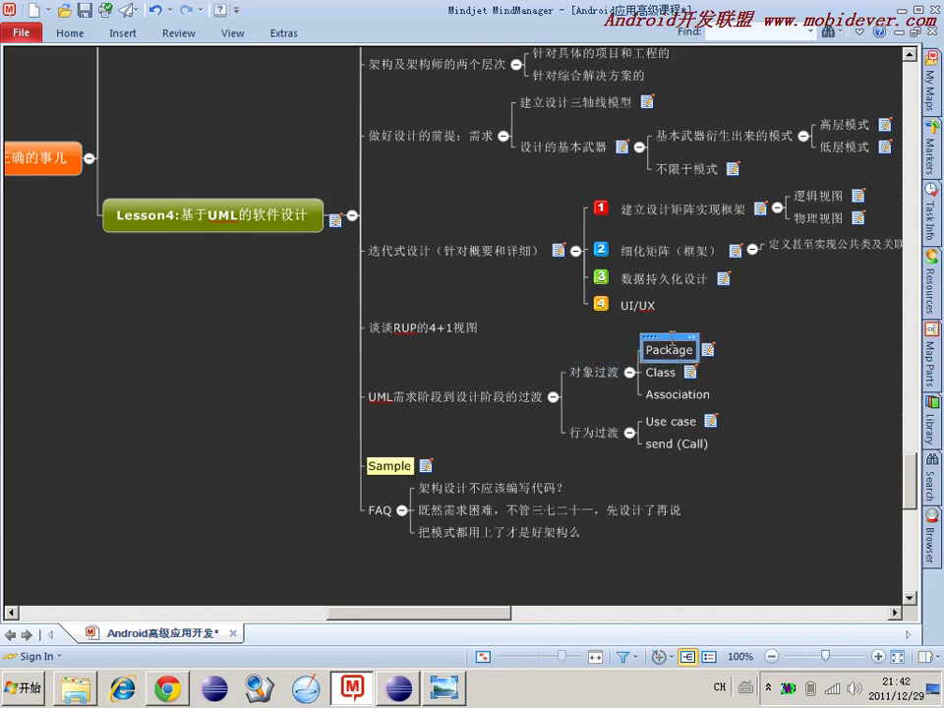
- Open the Package topic's notes, read the line 包与构件的关系, narrow the notes pane and reselect Package in the map
{"action": "left_click", "coordinate": [708, 350]}
{"action": "left_click_drag", "start_coordinate": [530, 137], "coordinate": [647, 140]}
{"action": "left_click", "coordinate": [652, 140]}
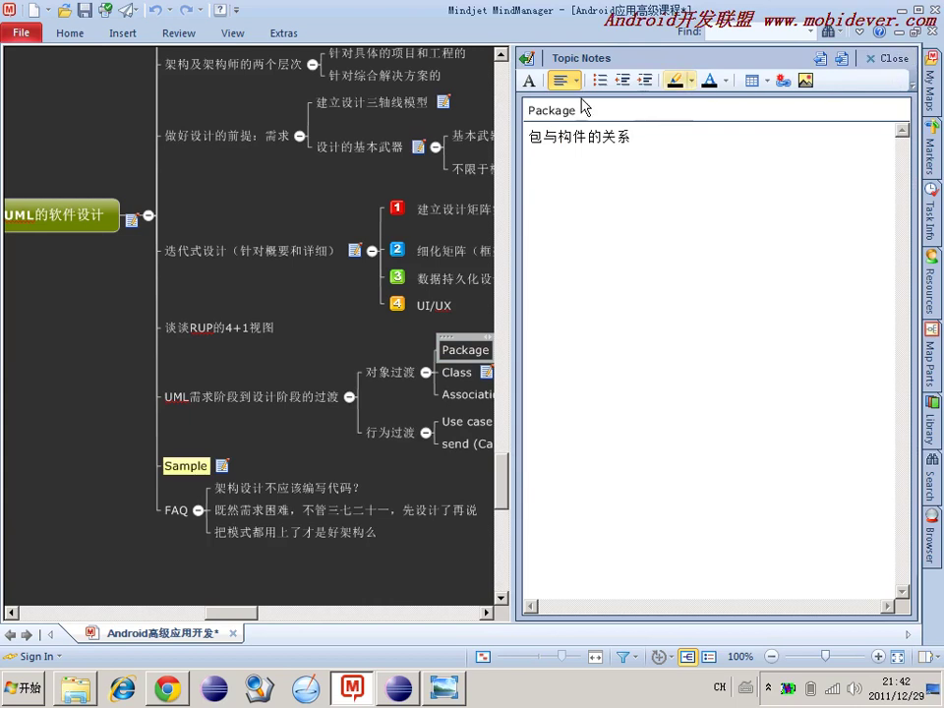
{"action": "left_click_drag", "start_coordinate": [505, 109], "coordinate": [679, 109]}
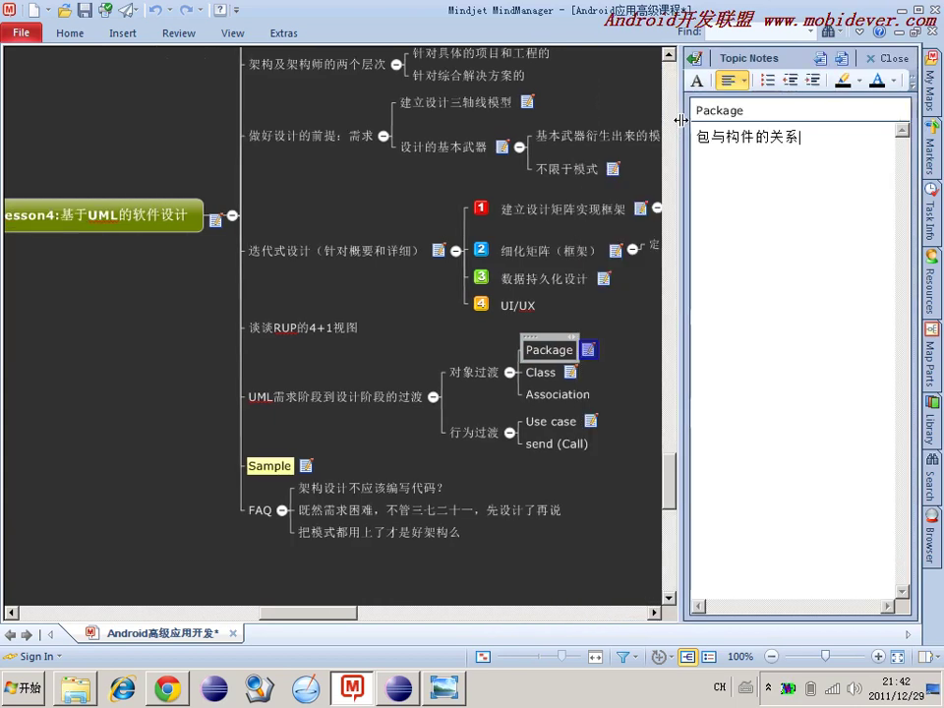
{"action": "left_click", "coordinate": [544, 340]}
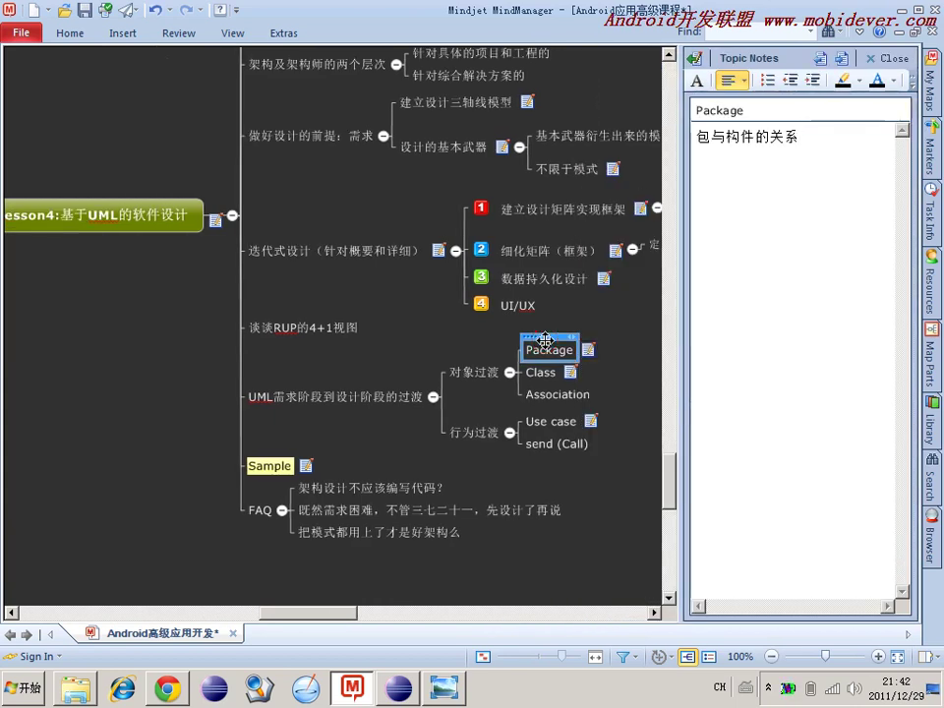